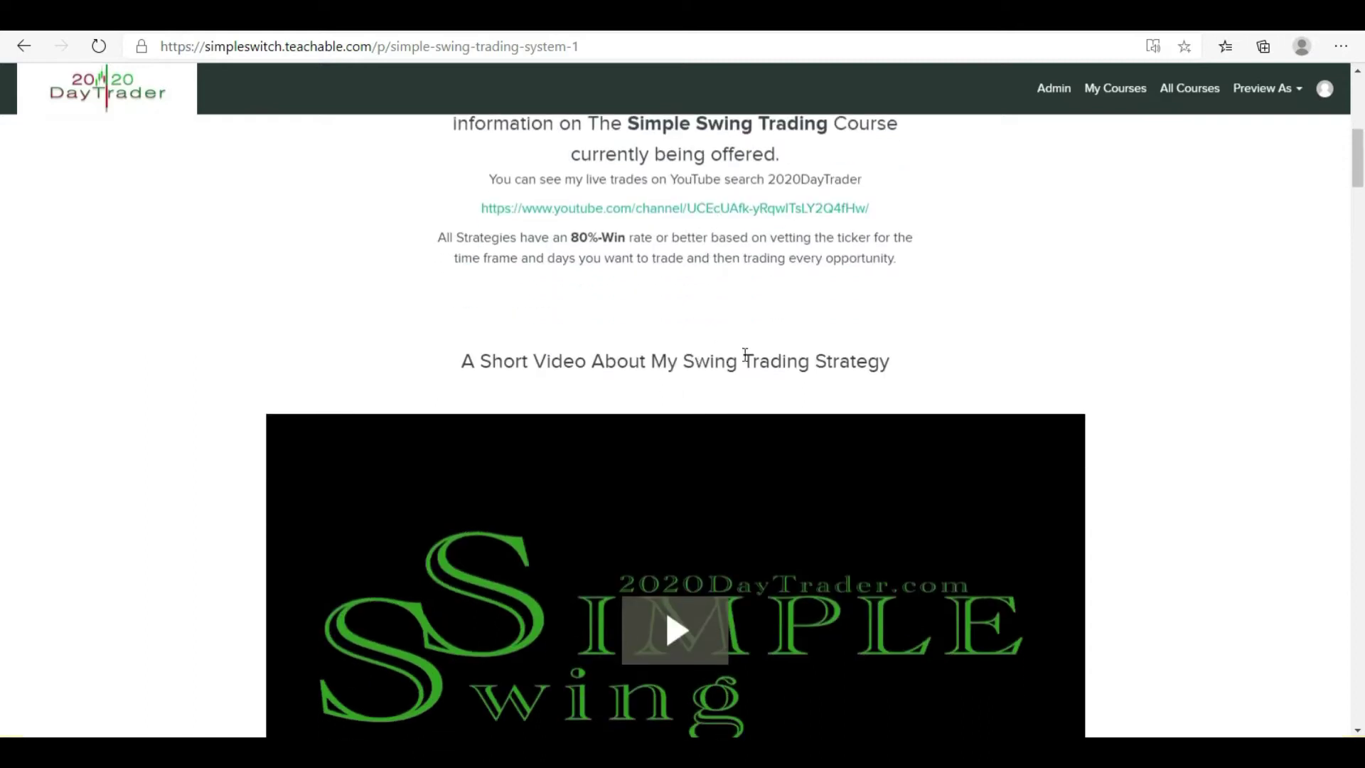
# Look through the Simple Swing Trading course page, covering the intro video, swing trade alerts, privacy note, curriculum and free enrollment option
pyautogui.scroll(-4, 769, 370)
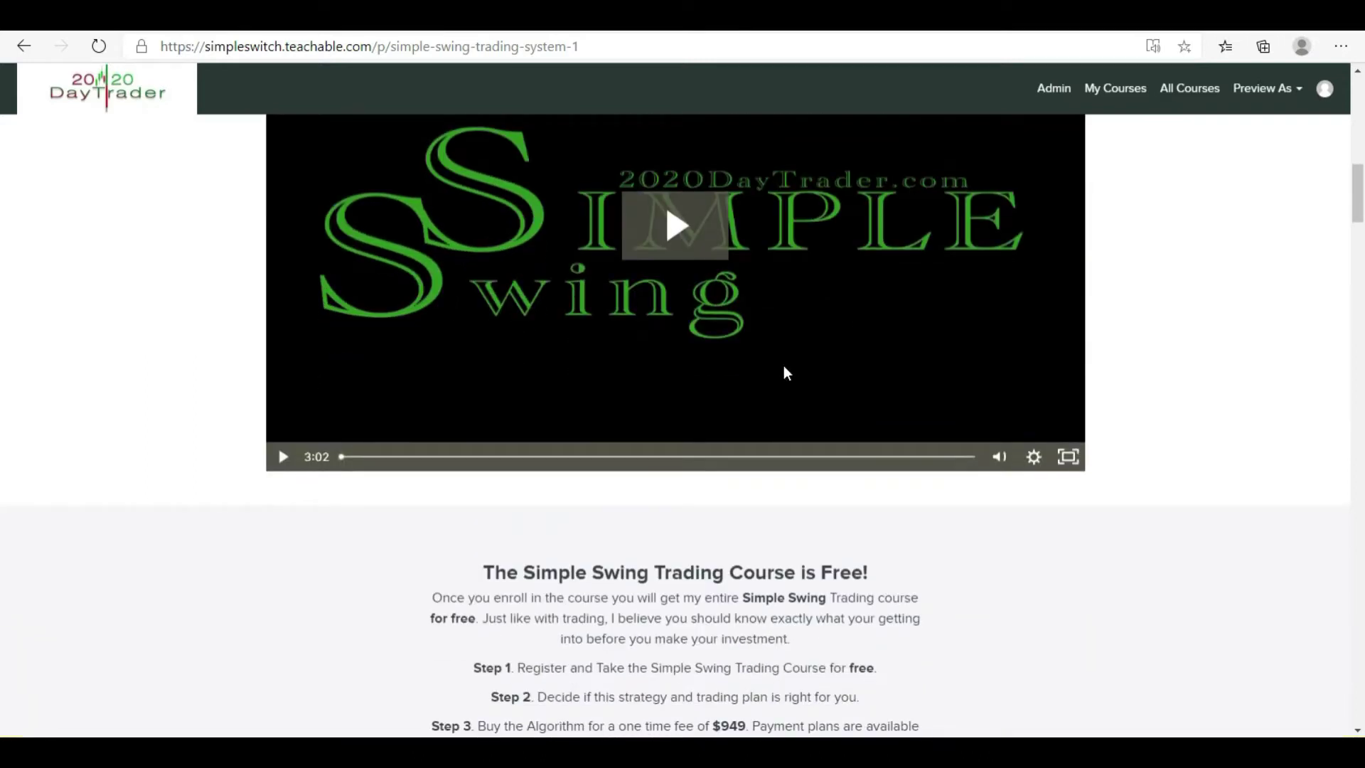
pyautogui.scroll(1, 711, 341)
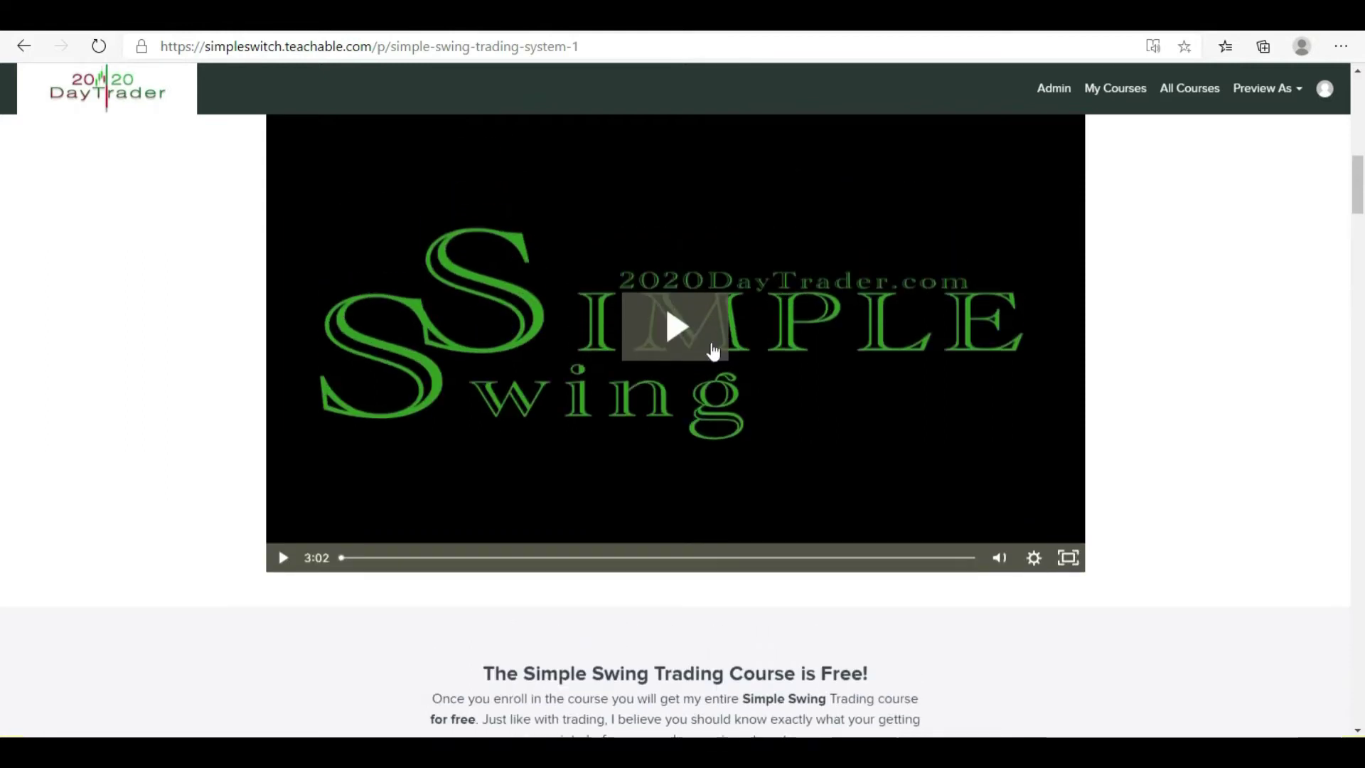
pyautogui.scroll(-10, 710, 351)
pyautogui.scroll(-7, 692, 338)
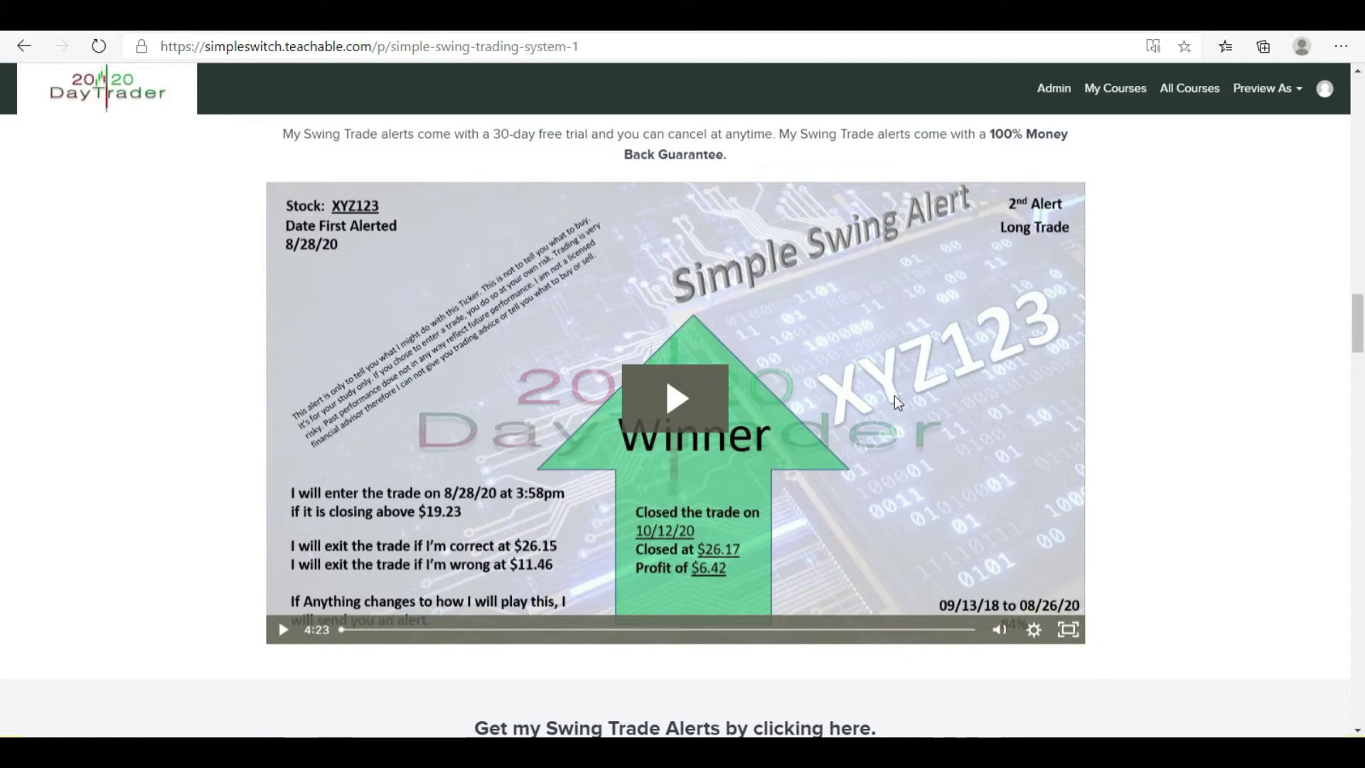
pyautogui.scroll(-3, 892, 399)
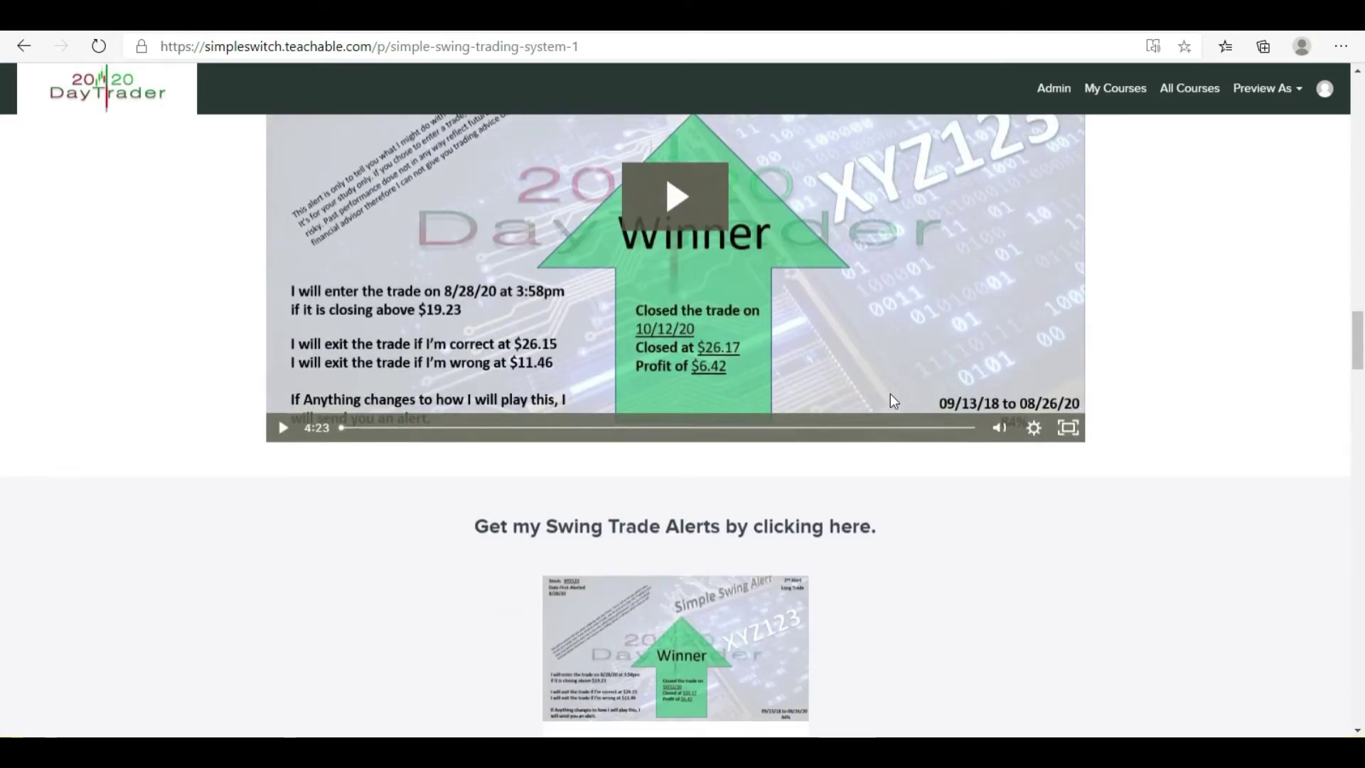
pyautogui.scroll(-4, 892, 399)
pyautogui.scroll(-2, 892, 398)
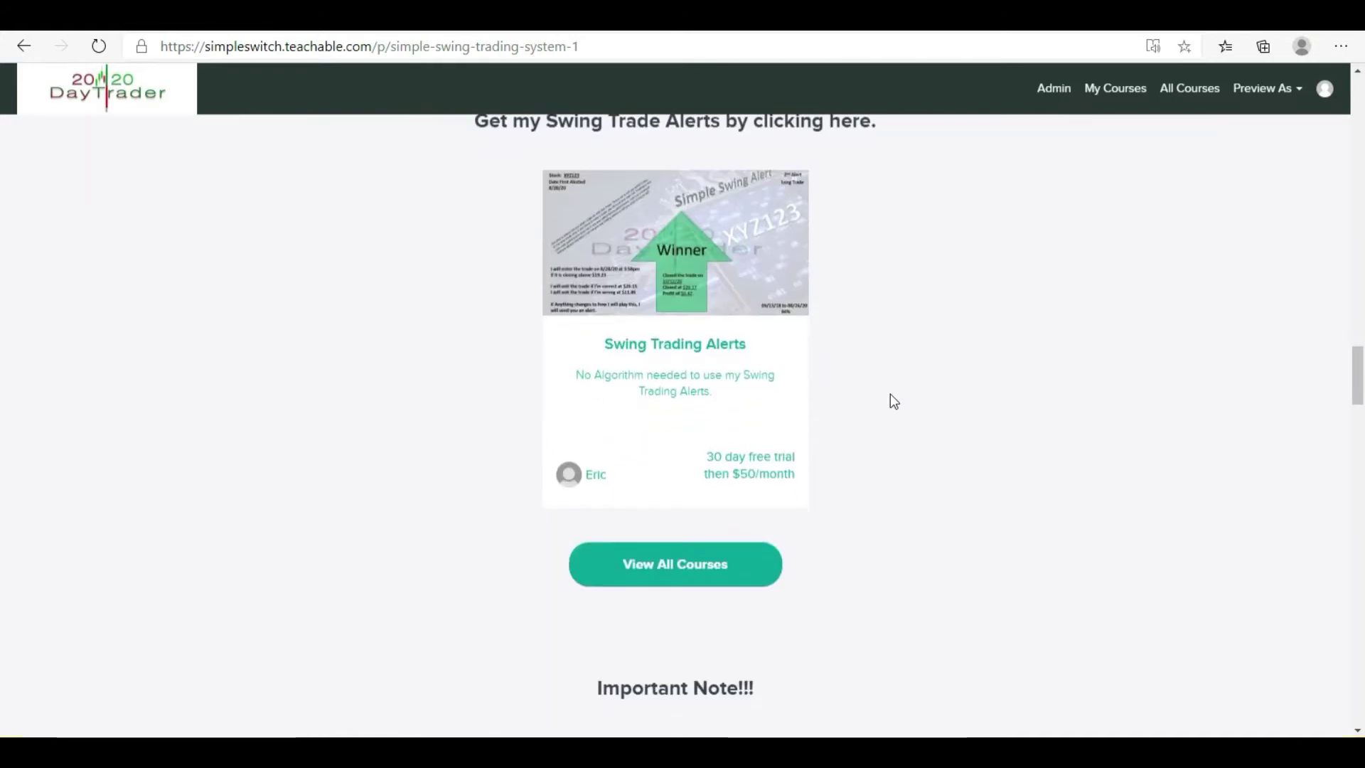
pyautogui.scroll(-7, 893, 399)
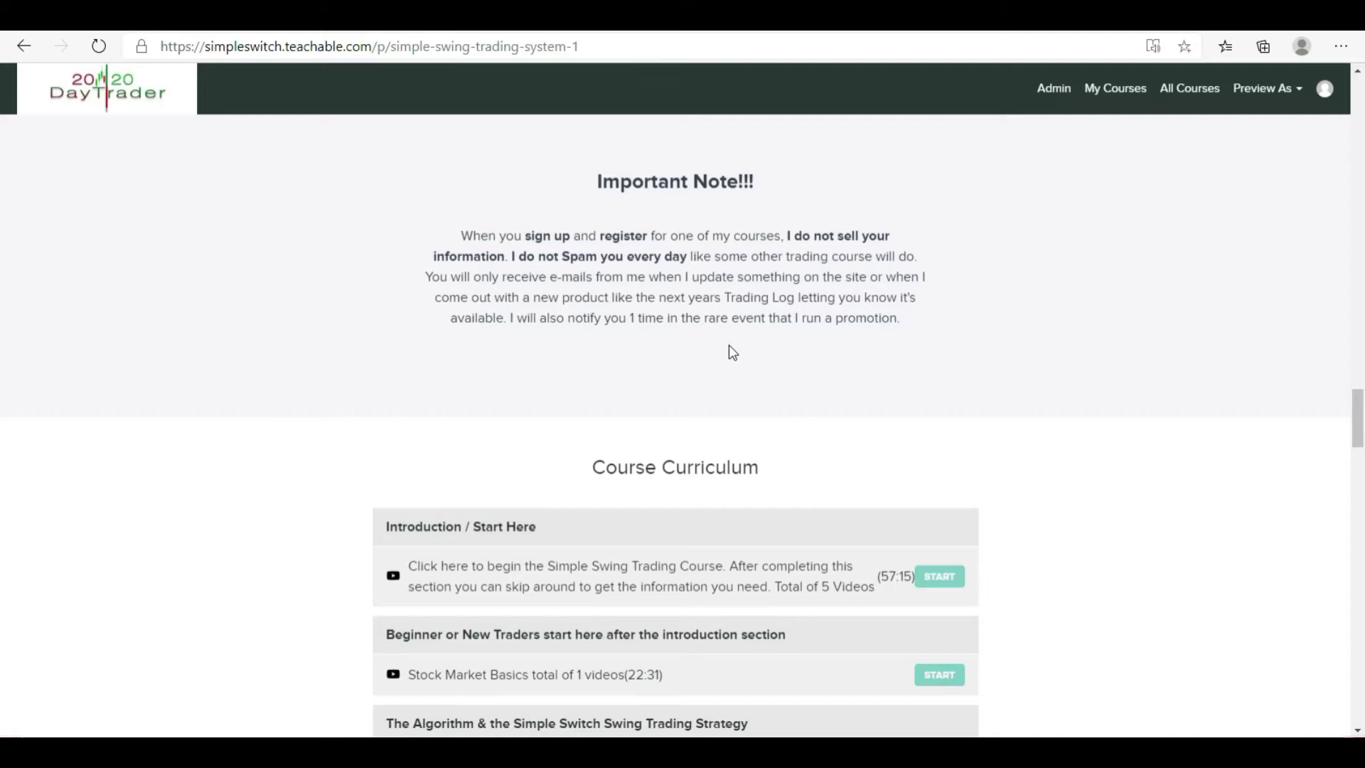
pyautogui.scroll(-20, 728, 351)
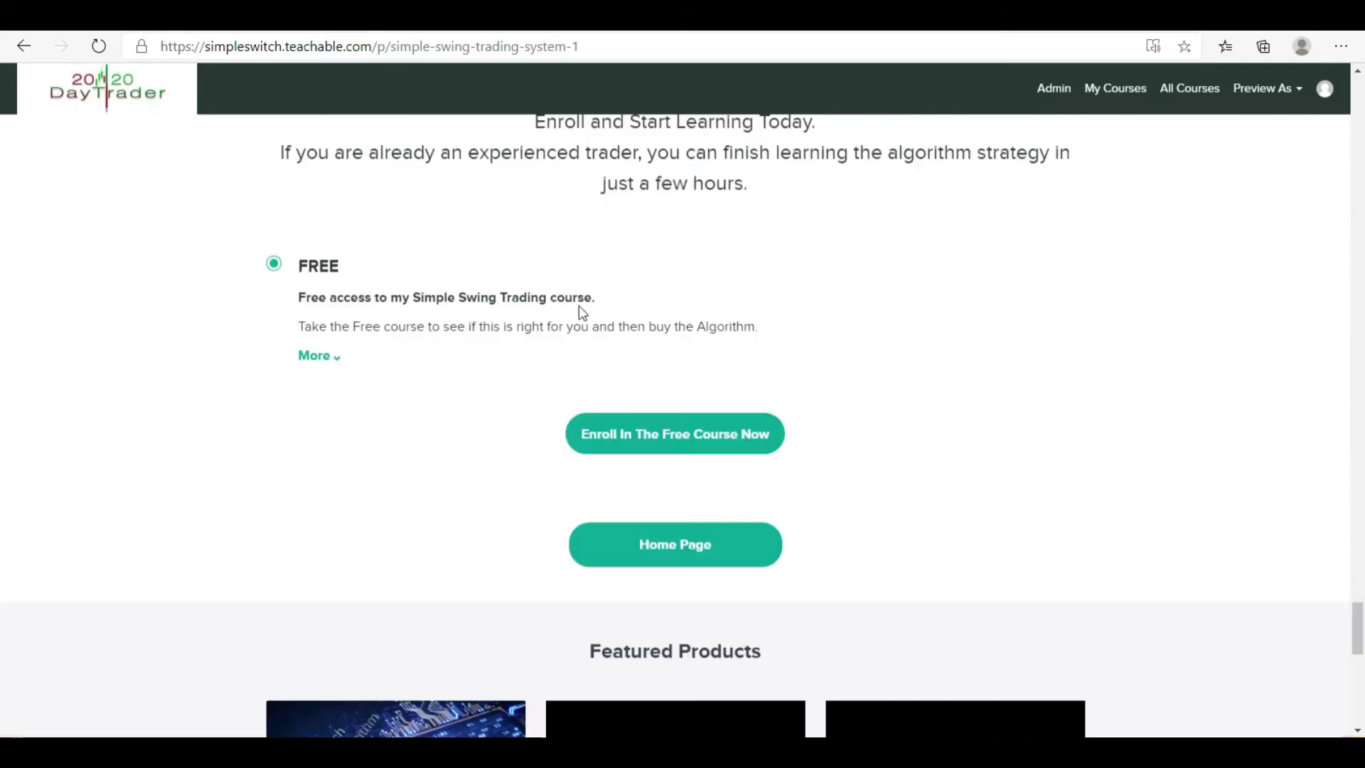
# Open the Simple Switch Swing Trading Algorithm Code and Installation Instructions product from the featured products and view its pricing options
pyautogui.scroll(-5, 582, 313)
pyautogui.click(839, 321)
pyautogui.scroll(-10, 827, 355)
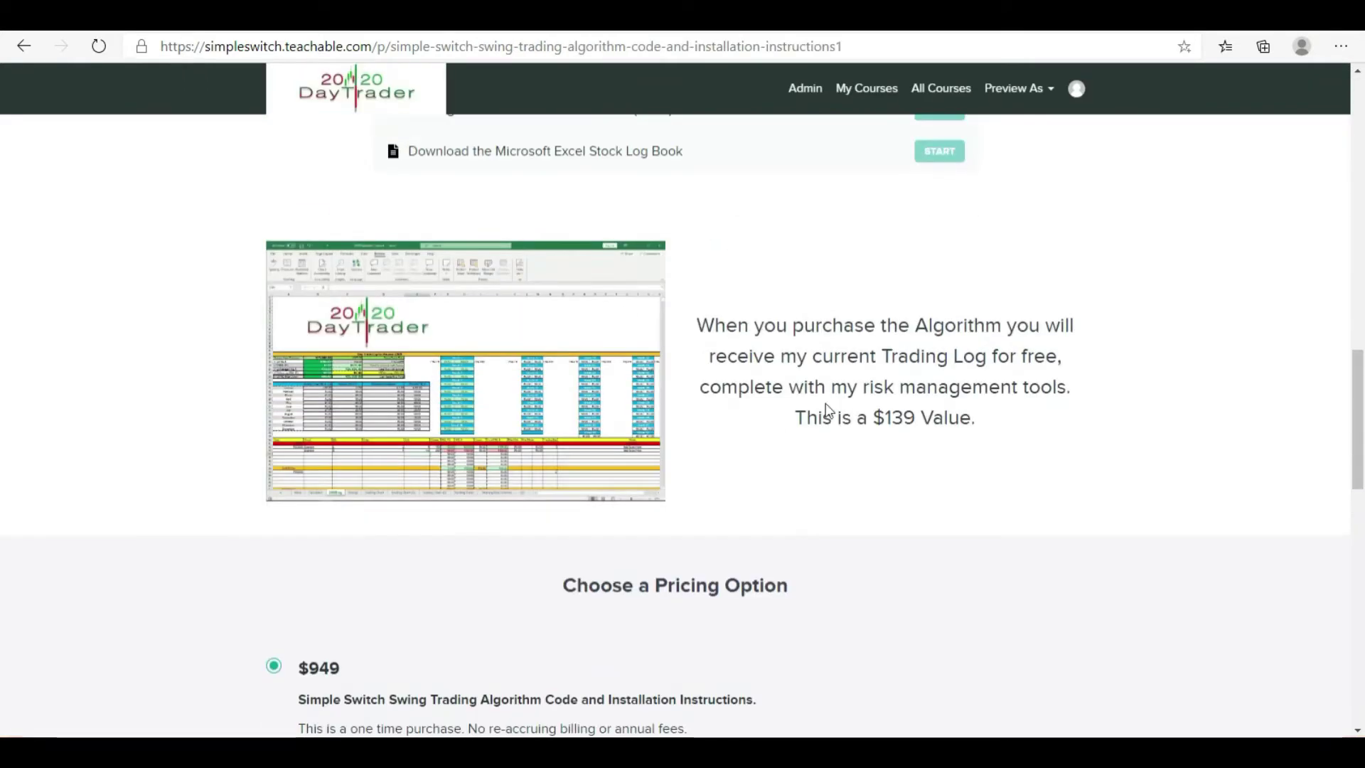
pyautogui.scroll(-5, 526, 366)
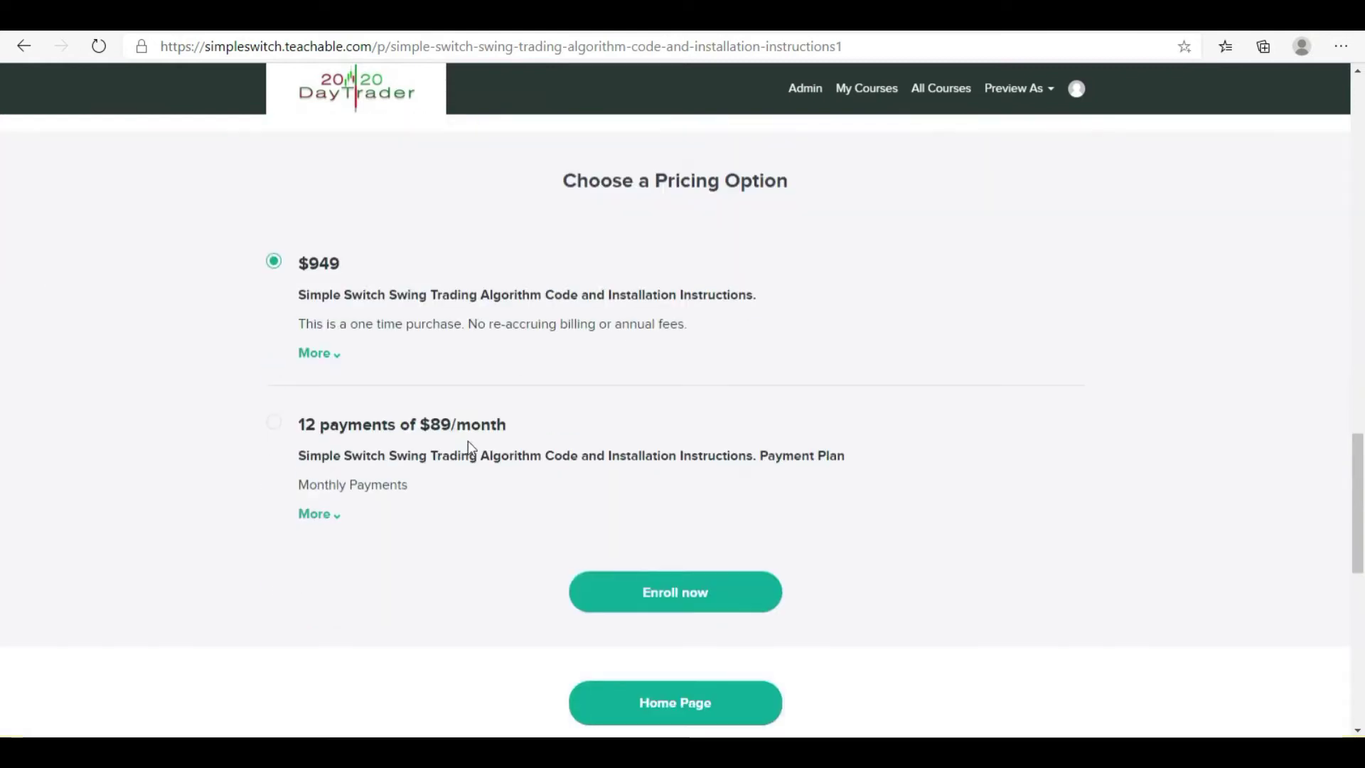
# Return to the school's home page showing the day trading, swing trading and futures strategies
pyautogui.hotkey('alt', 'Left')
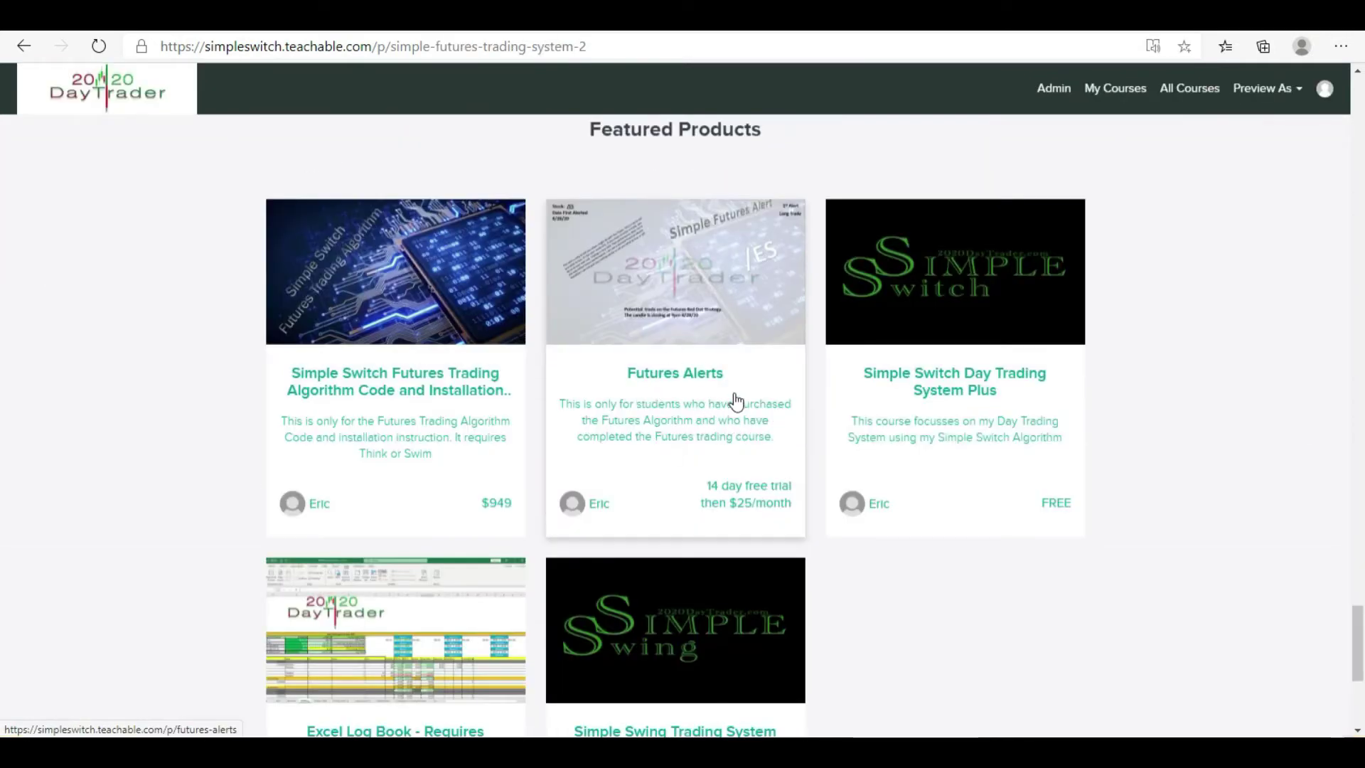
pyautogui.hotkey('alt', 'Left')
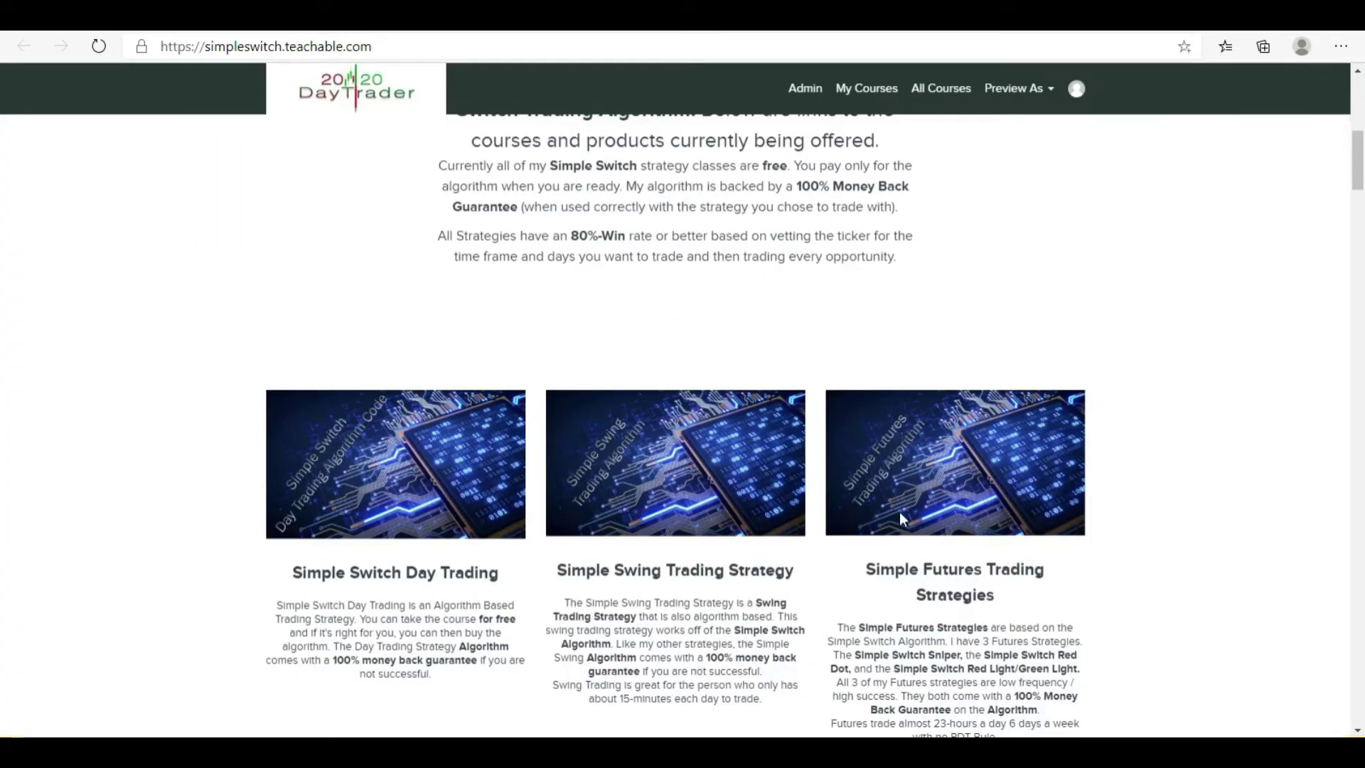
pyautogui.scroll(2, 573, 441)
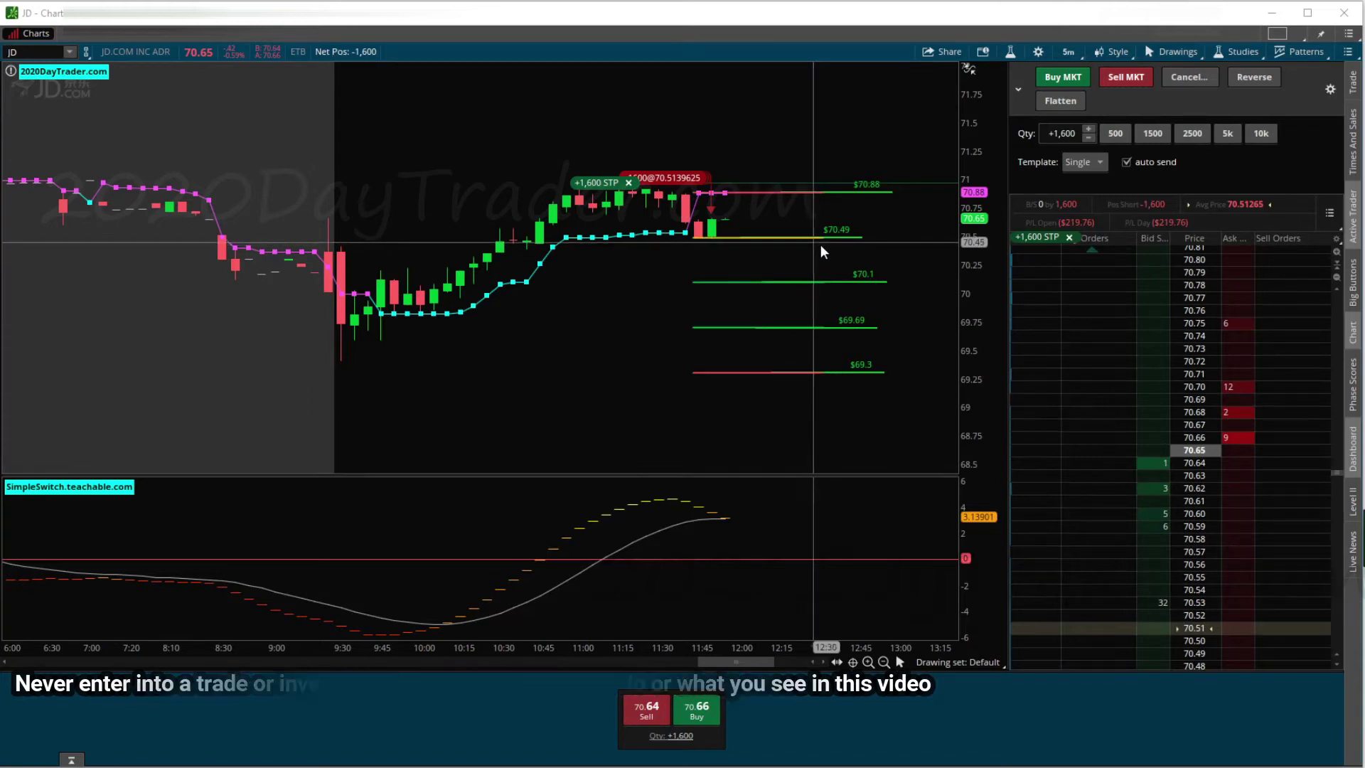
# Examine the JD five-minute chart, comparing the 1600-share short entry with its target levels and the exit
pyautogui.scroll(-1, 841, 239)
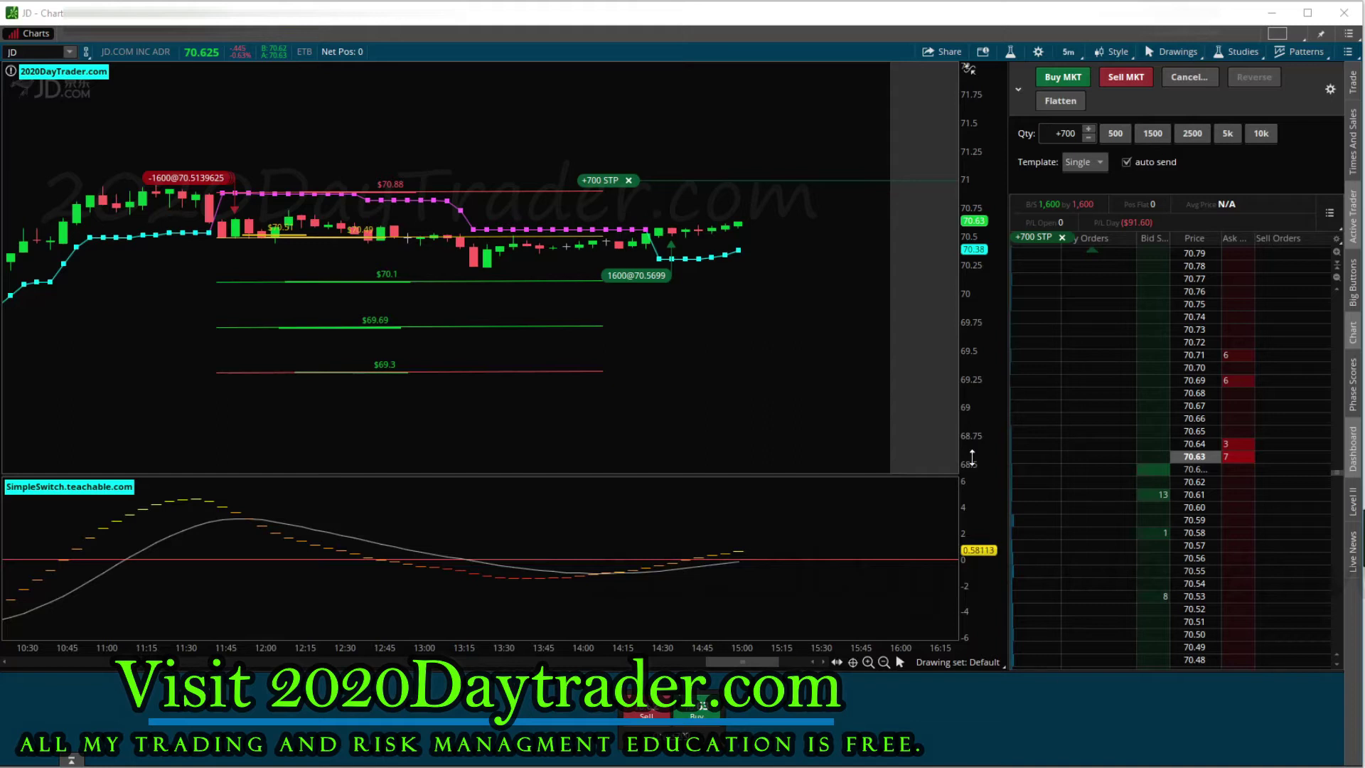
pyautogui.scroll(2, 684, 342)
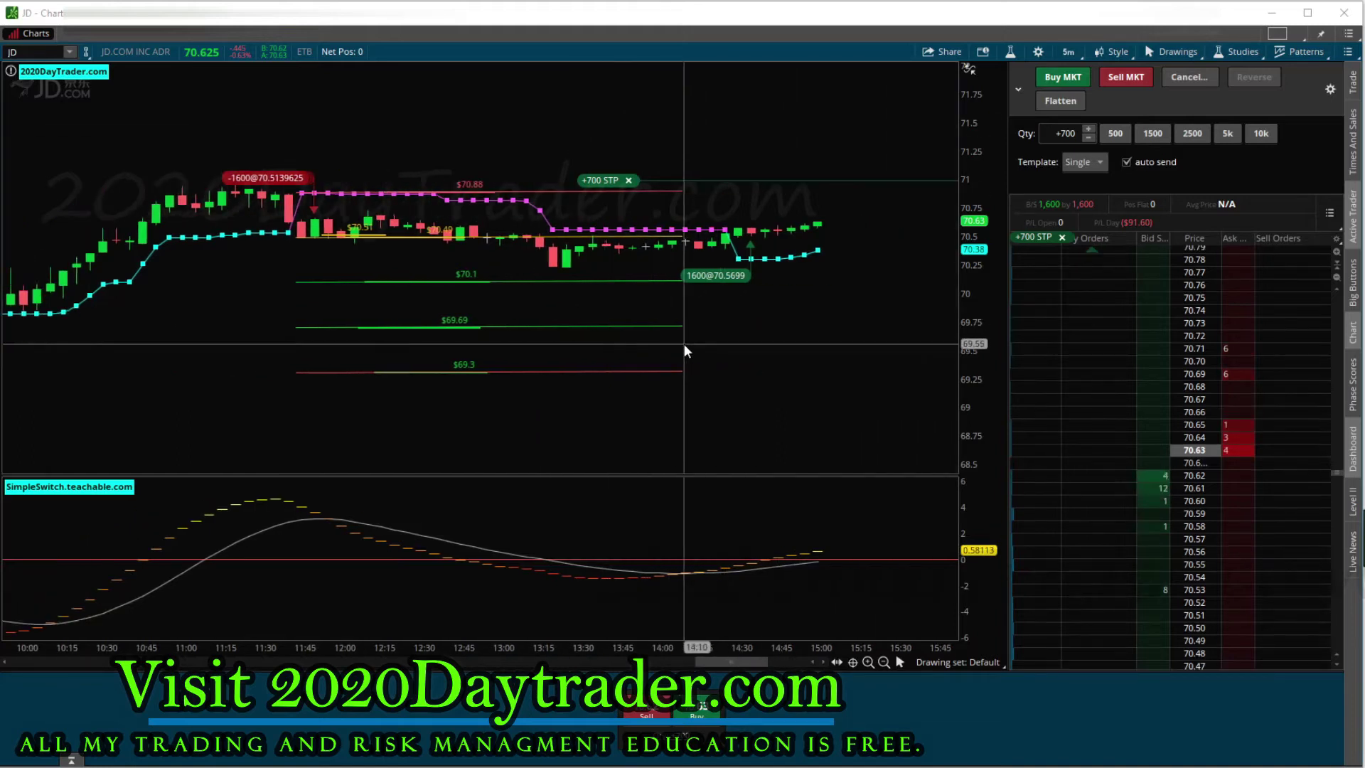
pyautogui.scroll(-1, 661, 359)
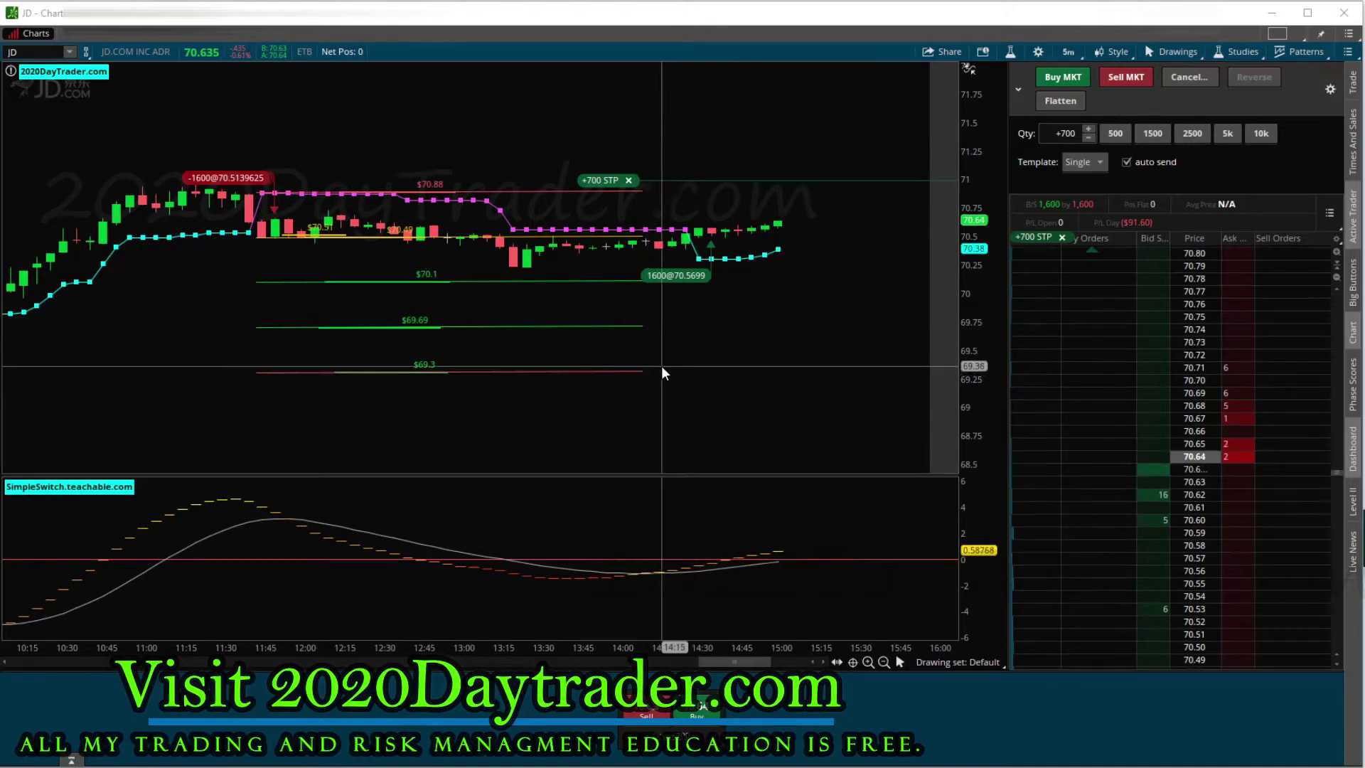
pyautogui.scroll(-1, 647, 368)
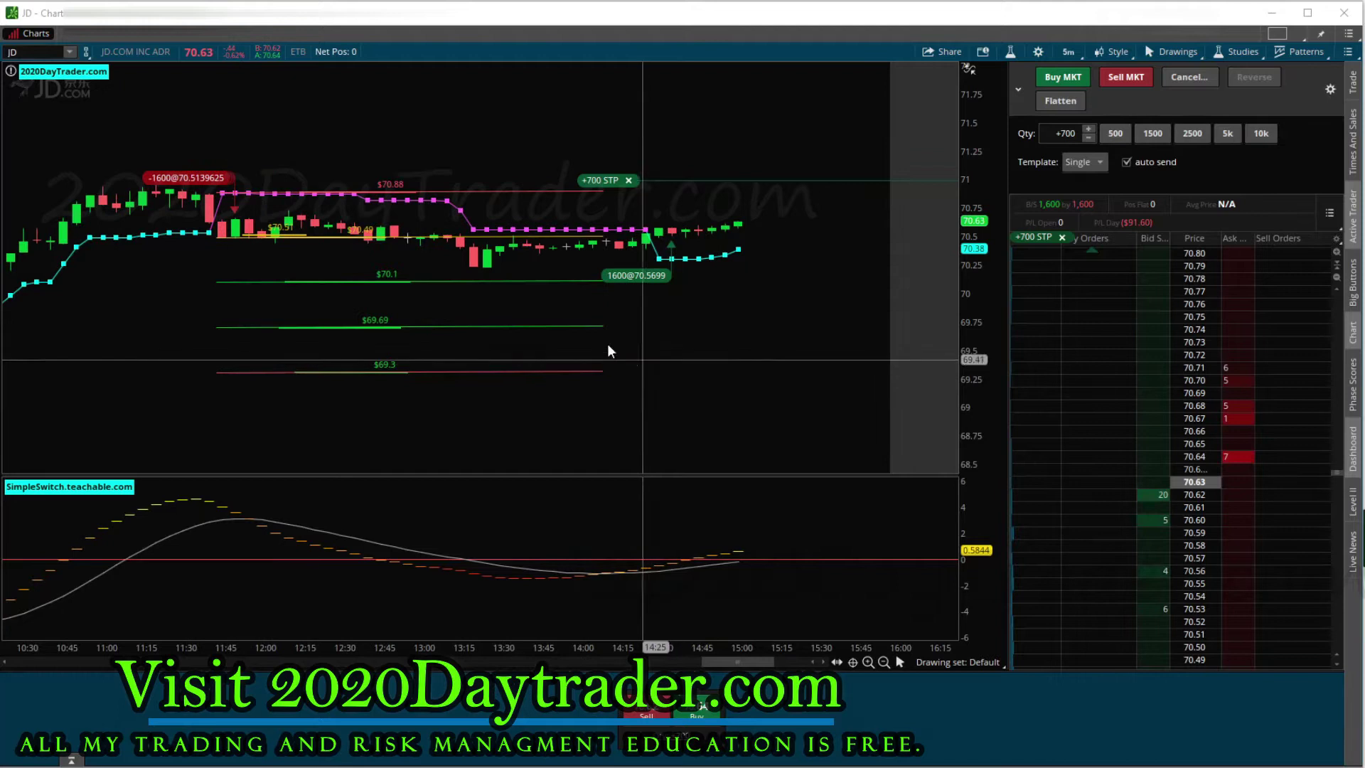
pyautogui.moveTo(278, 220); pyautogui.dragTo(463, 204)
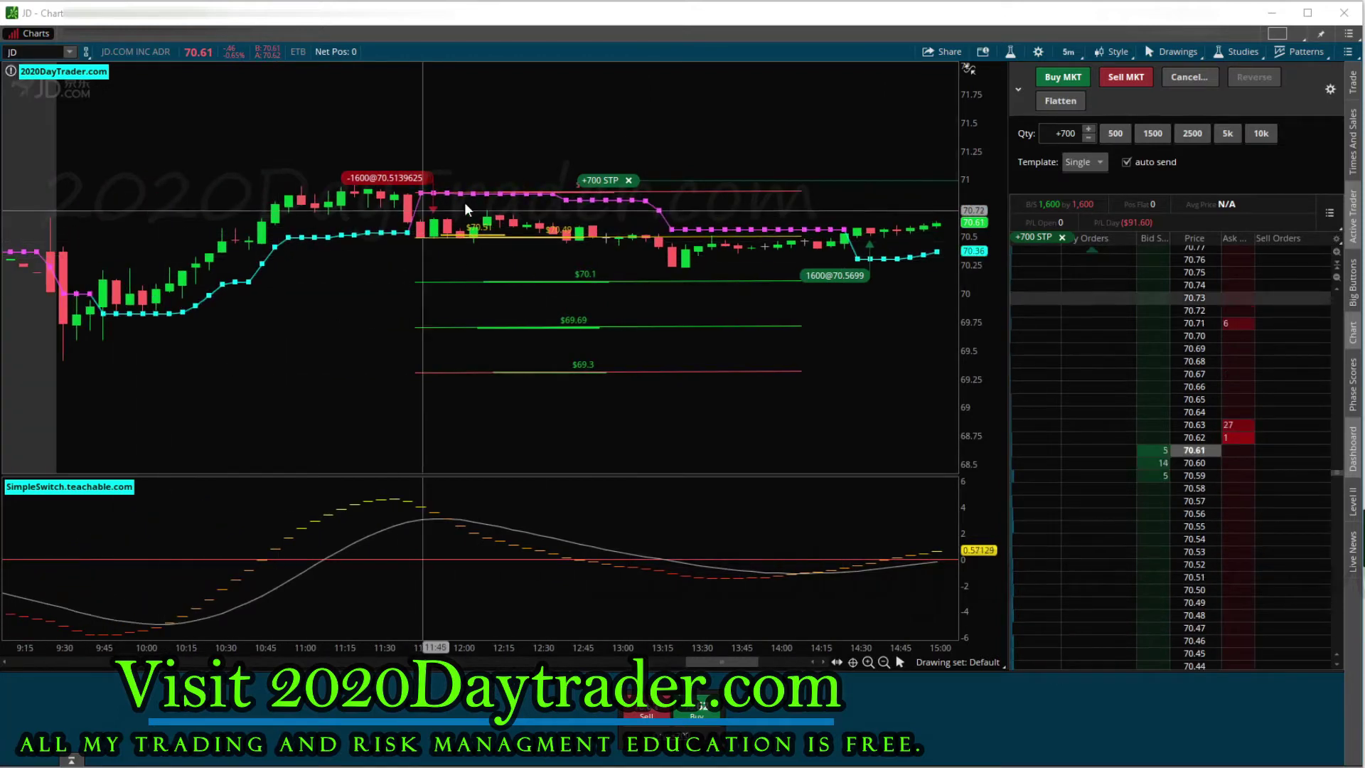
pyautogui.scroll(-7, 714, 212)
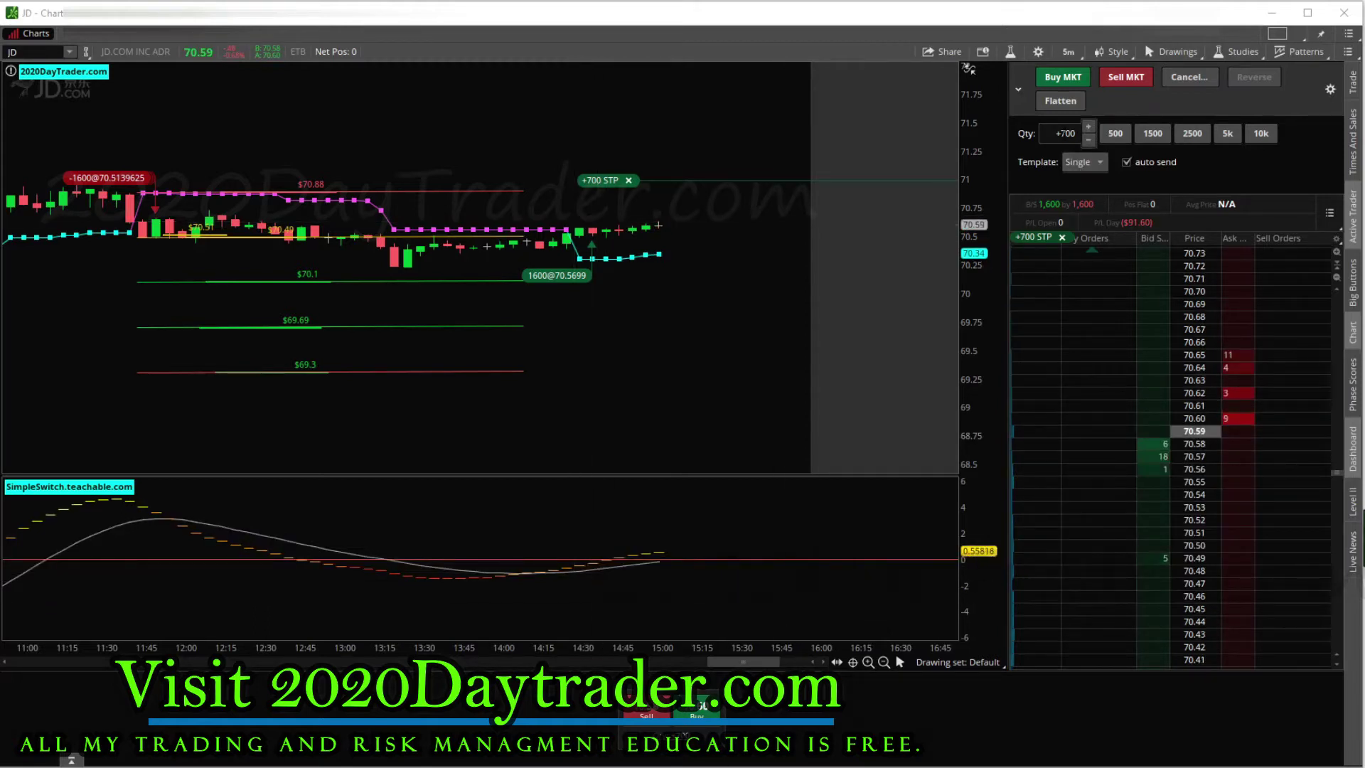
# Review the JD price action from the morning run-up through the short entry and the candles after it
pyautogui.click(1079, 135)
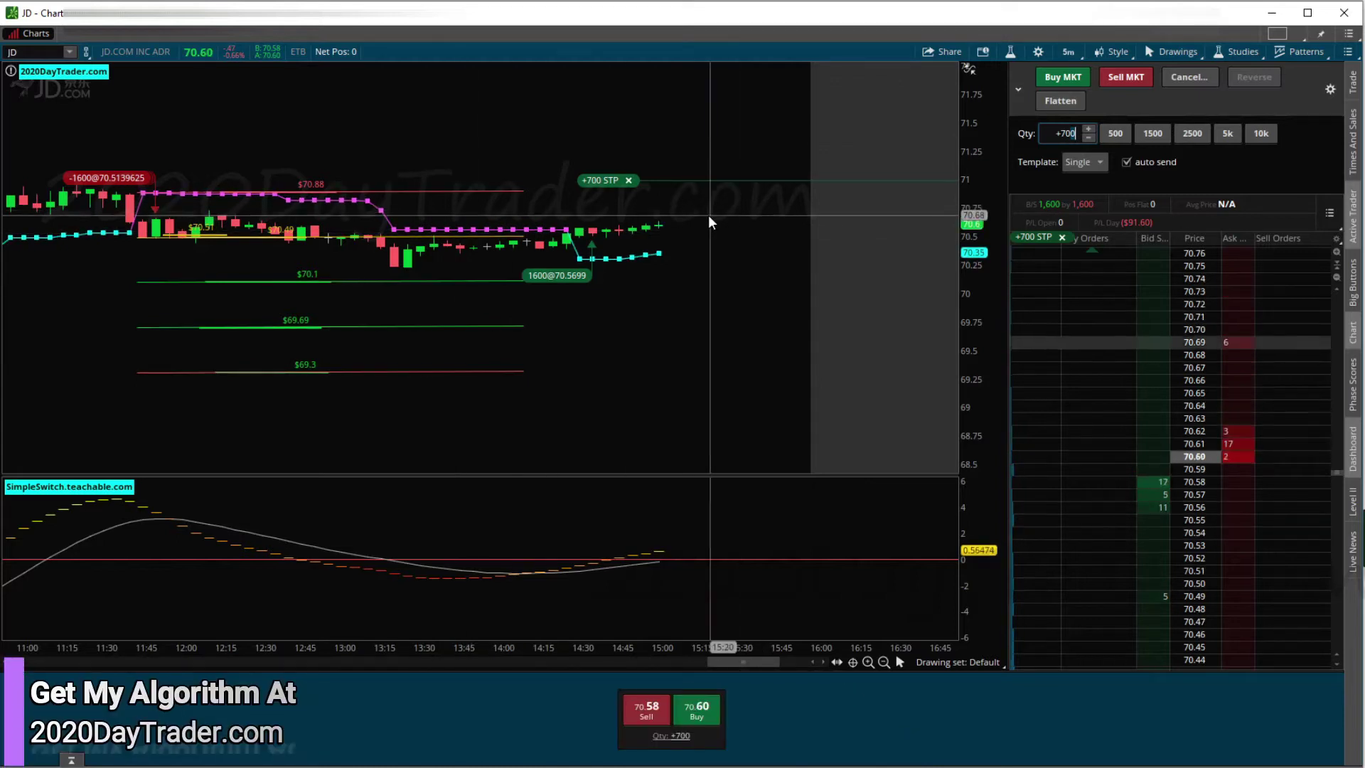
pyautogui.moveTo(709, 223); pyautogui.dragTo(766, 198)
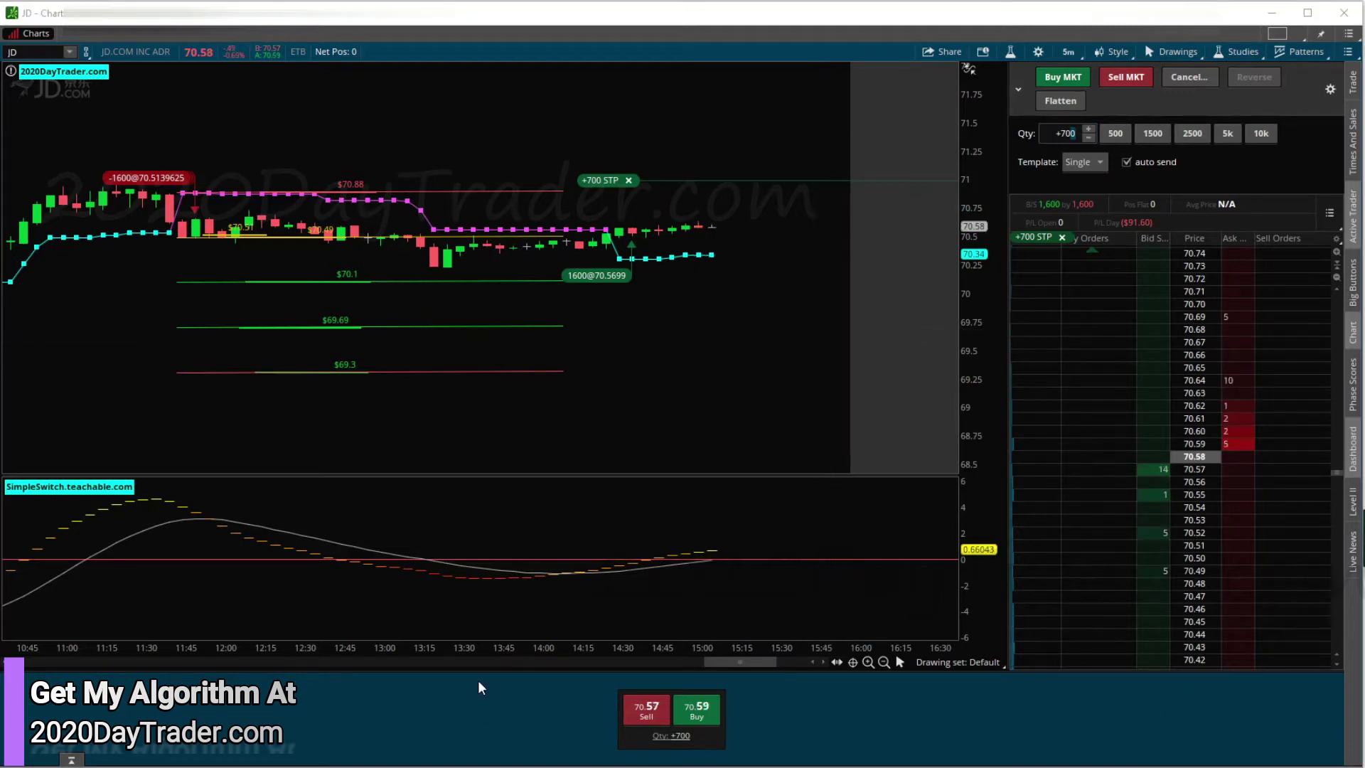
pyautogui.scroll(3, 562, 368)
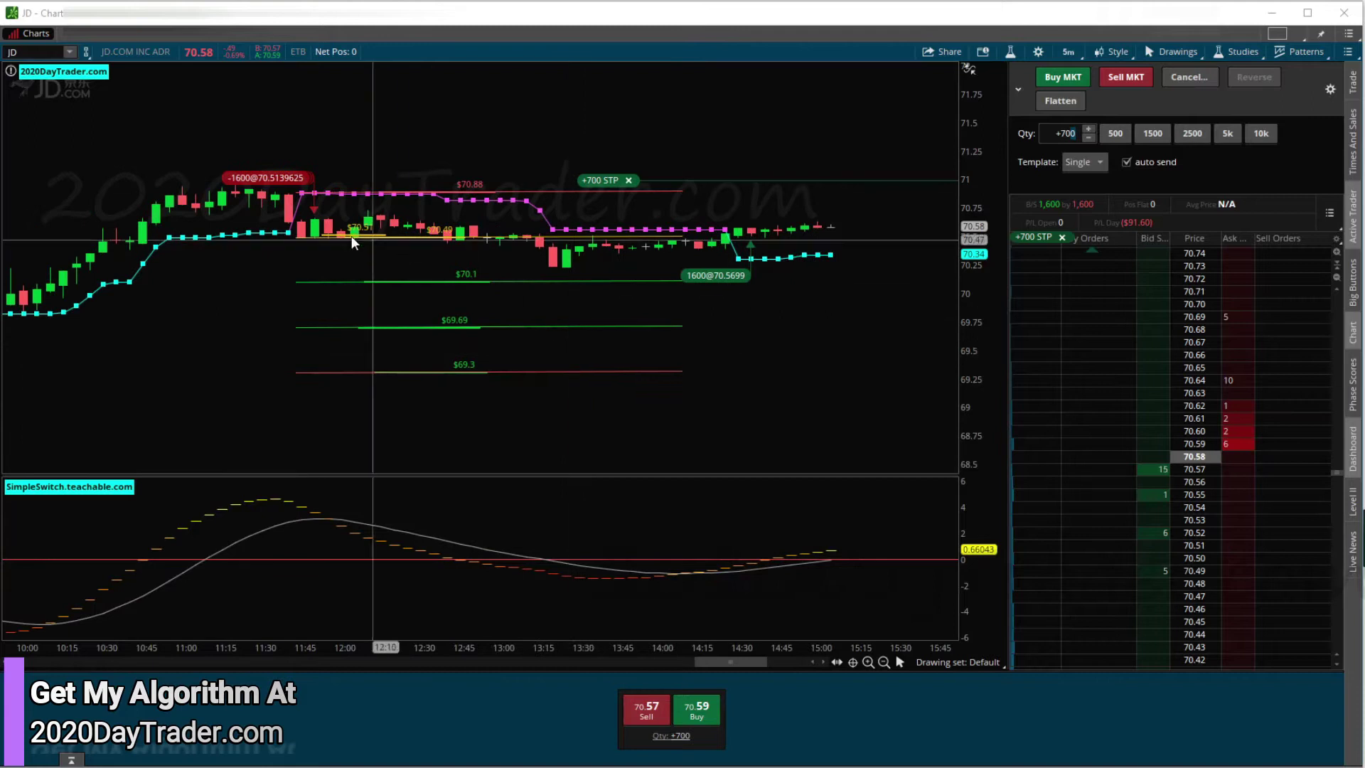
pyautogui.scroll(3, 351, 236)
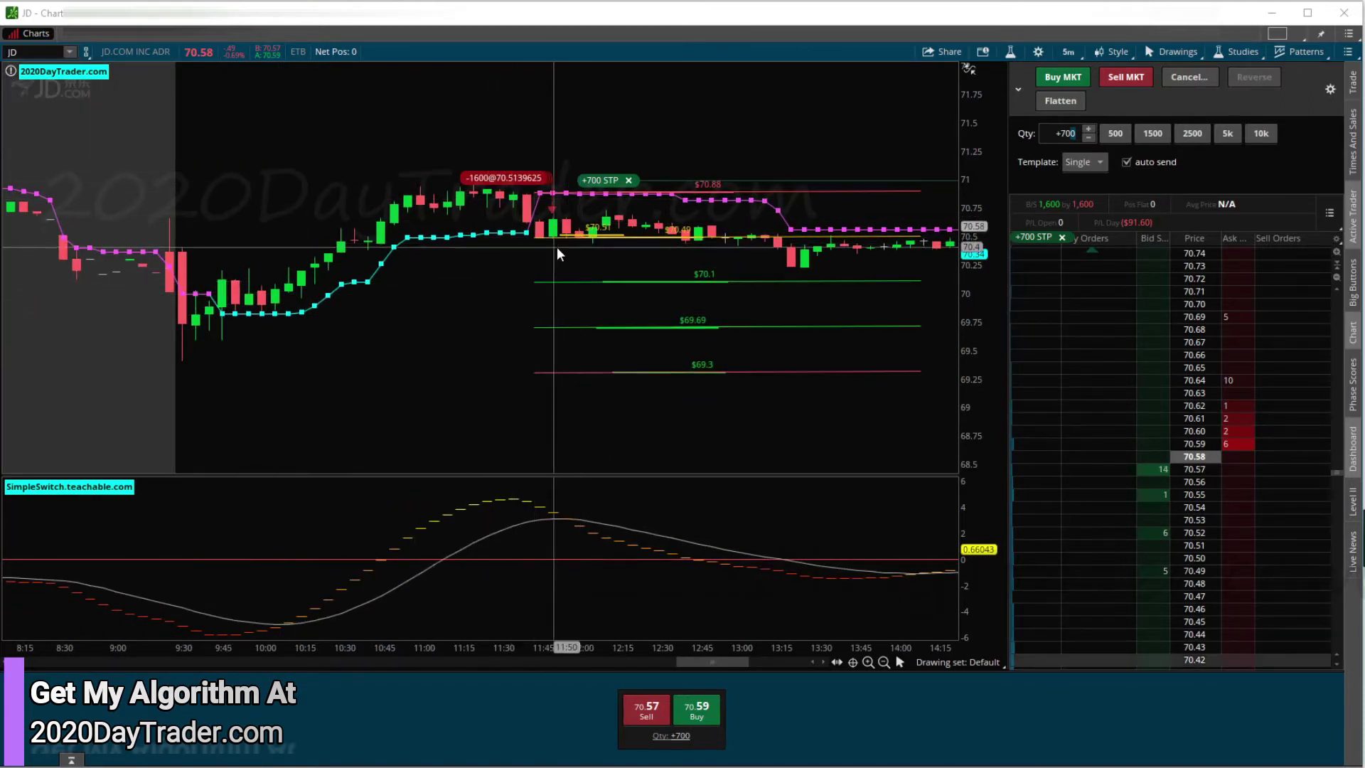
pyautogui.scroll(-1, 626, 250)
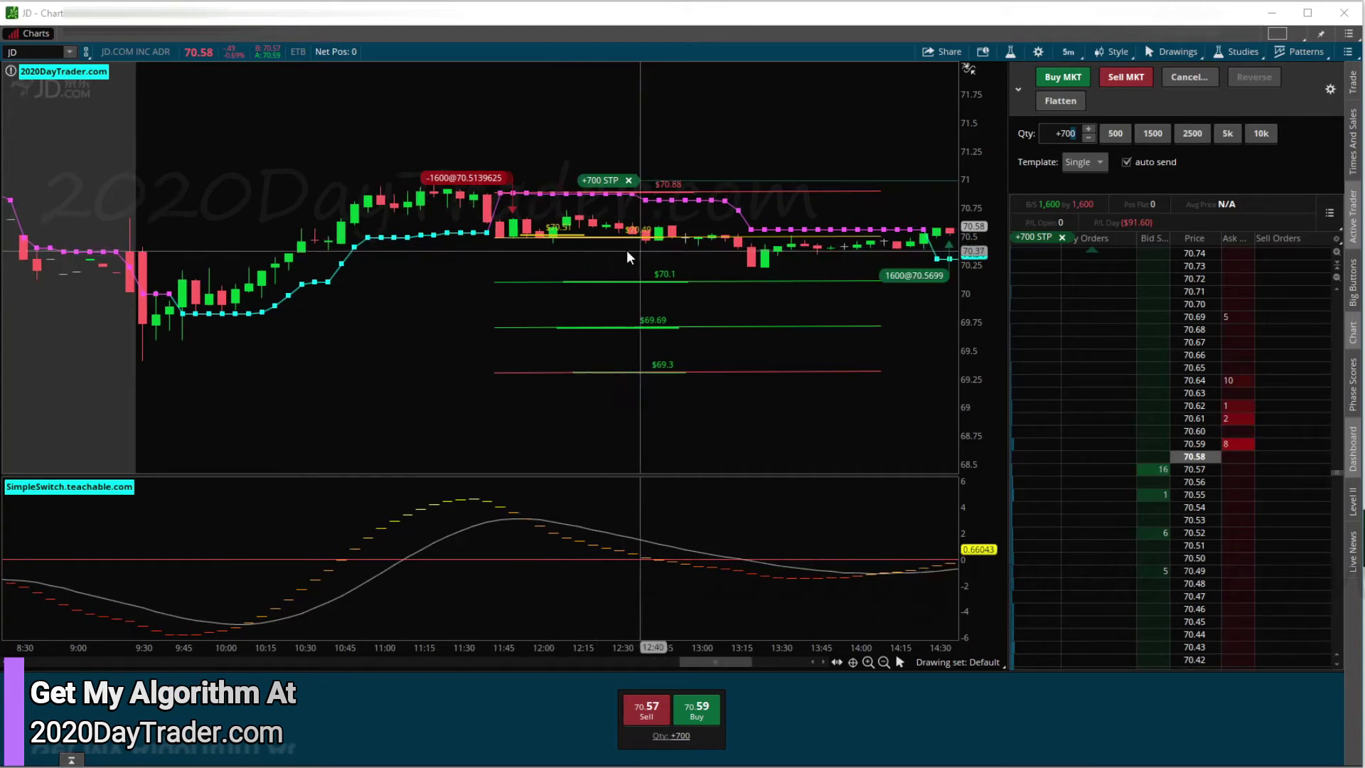
pyautogui.scroll(-3, 433, 193)
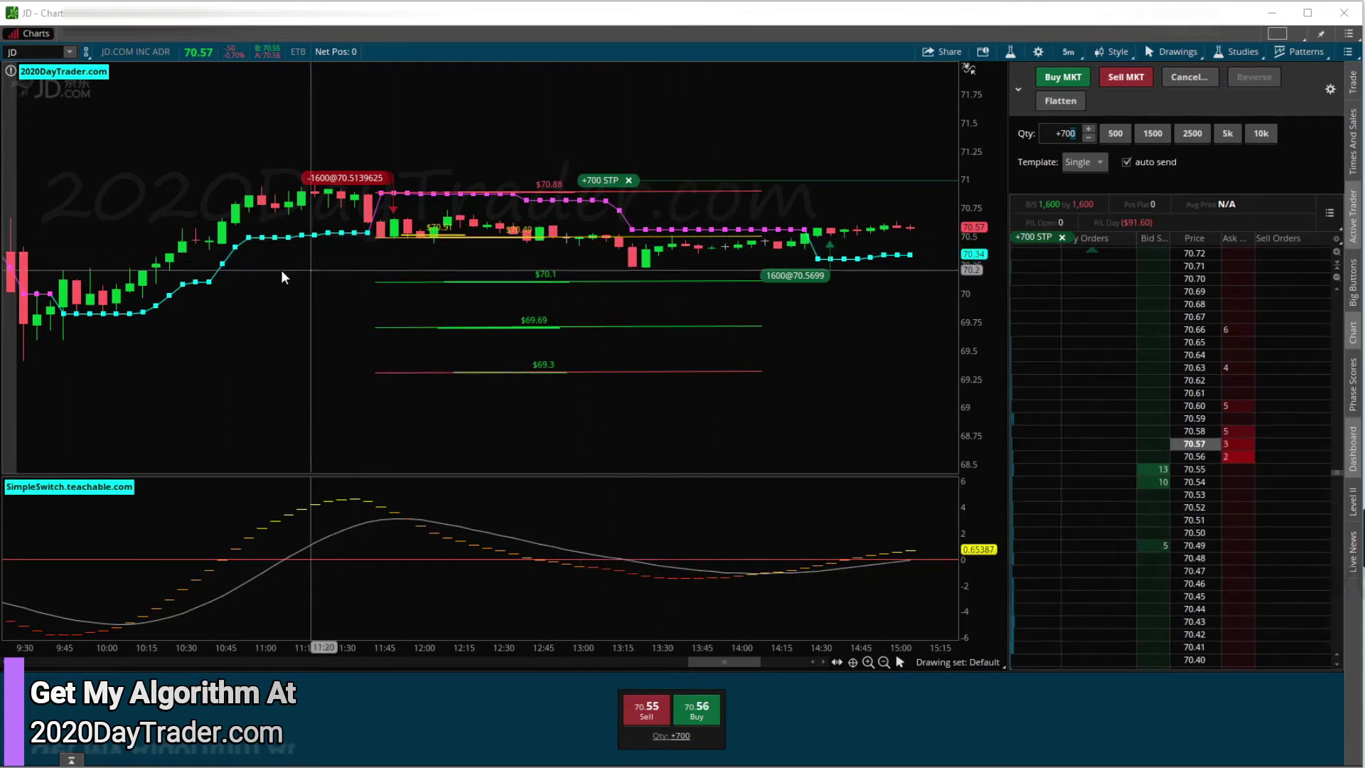
pyautogui.scroll(4, 74, 276)
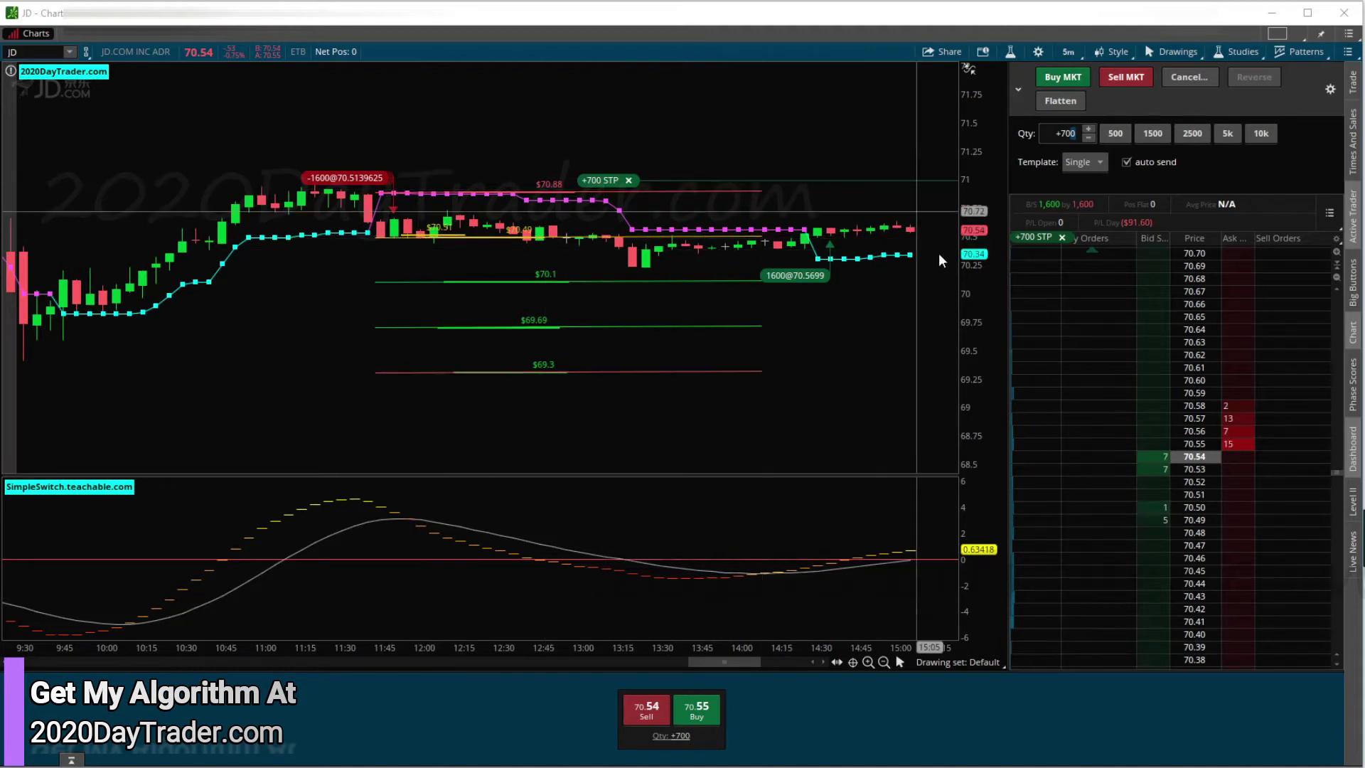
# Examine the JD consolidation channel after the entry and the signal change around the 1600-share exit
pyautogui.scroll(-2, 774, 222)
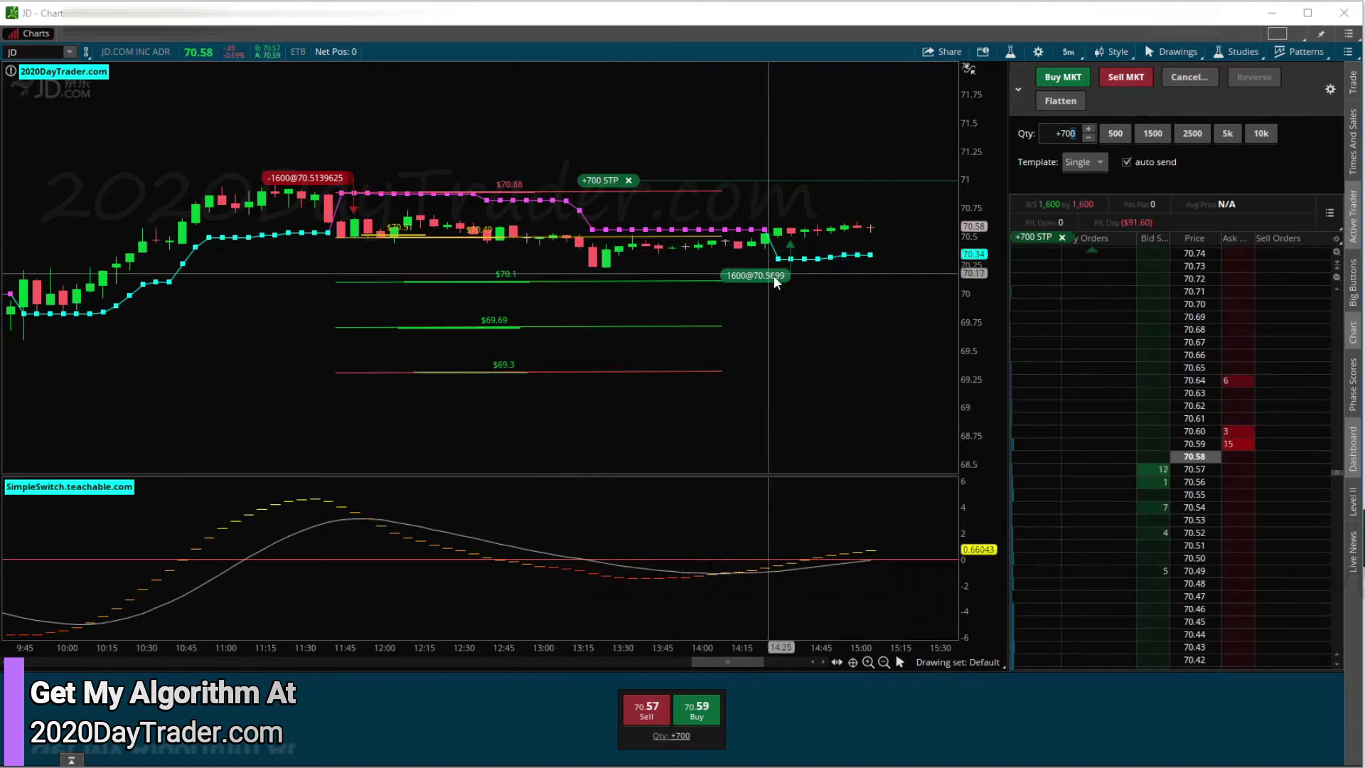
pyautogui.scroll(-2, 774, 293)
pyautogui.scroll(2, 773, 287)
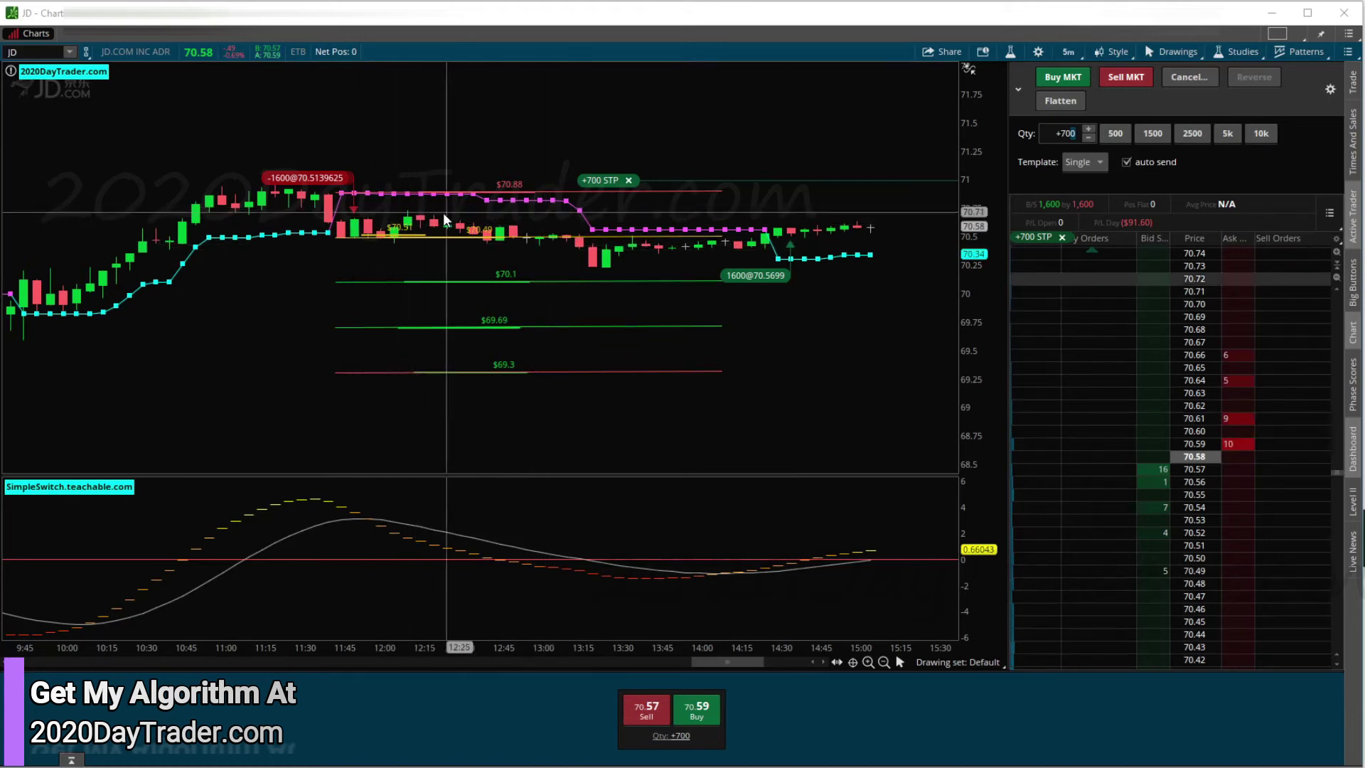
pyautogui.scroll(1, 305, 247)
pyautogui.scroll(4, 305, 246)
pyautogui.scroll(-6, 734, 249)
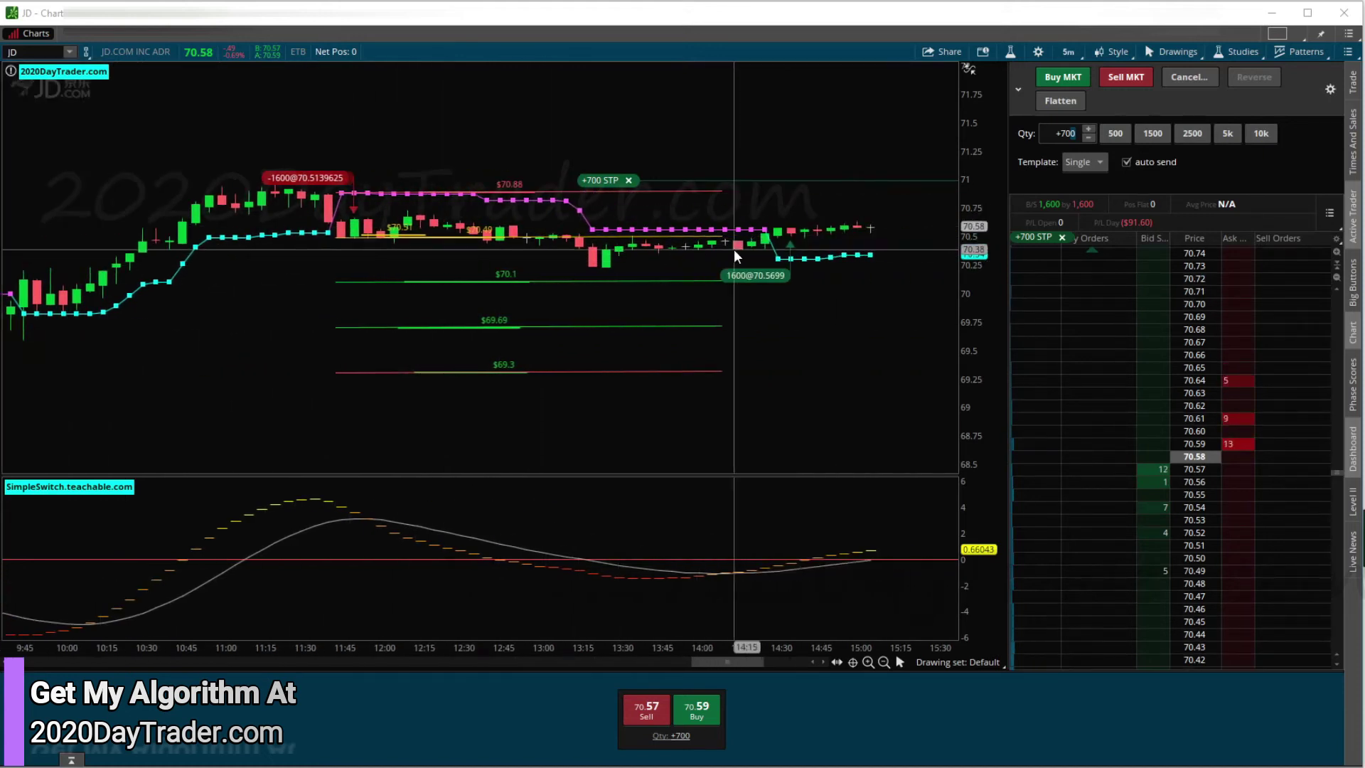
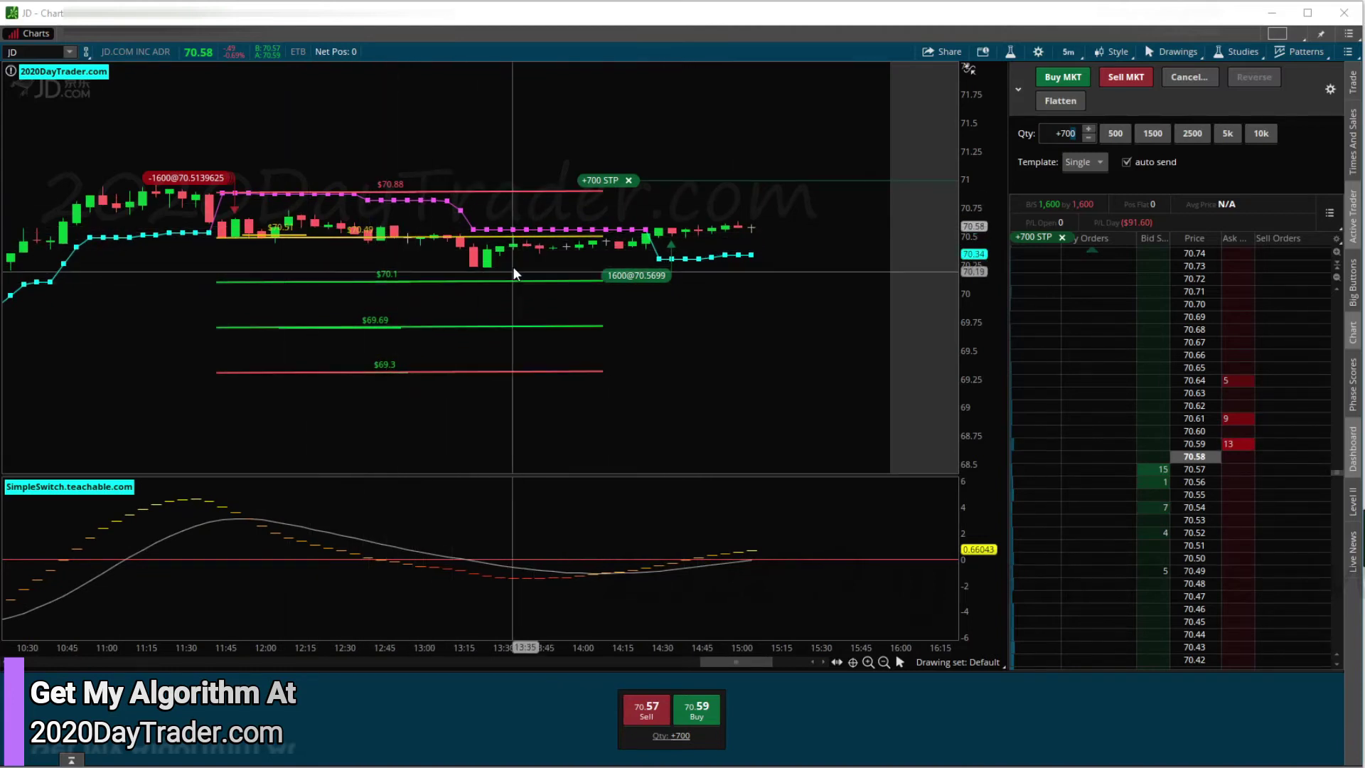
pyautogui.scroll(3, 502, 254)
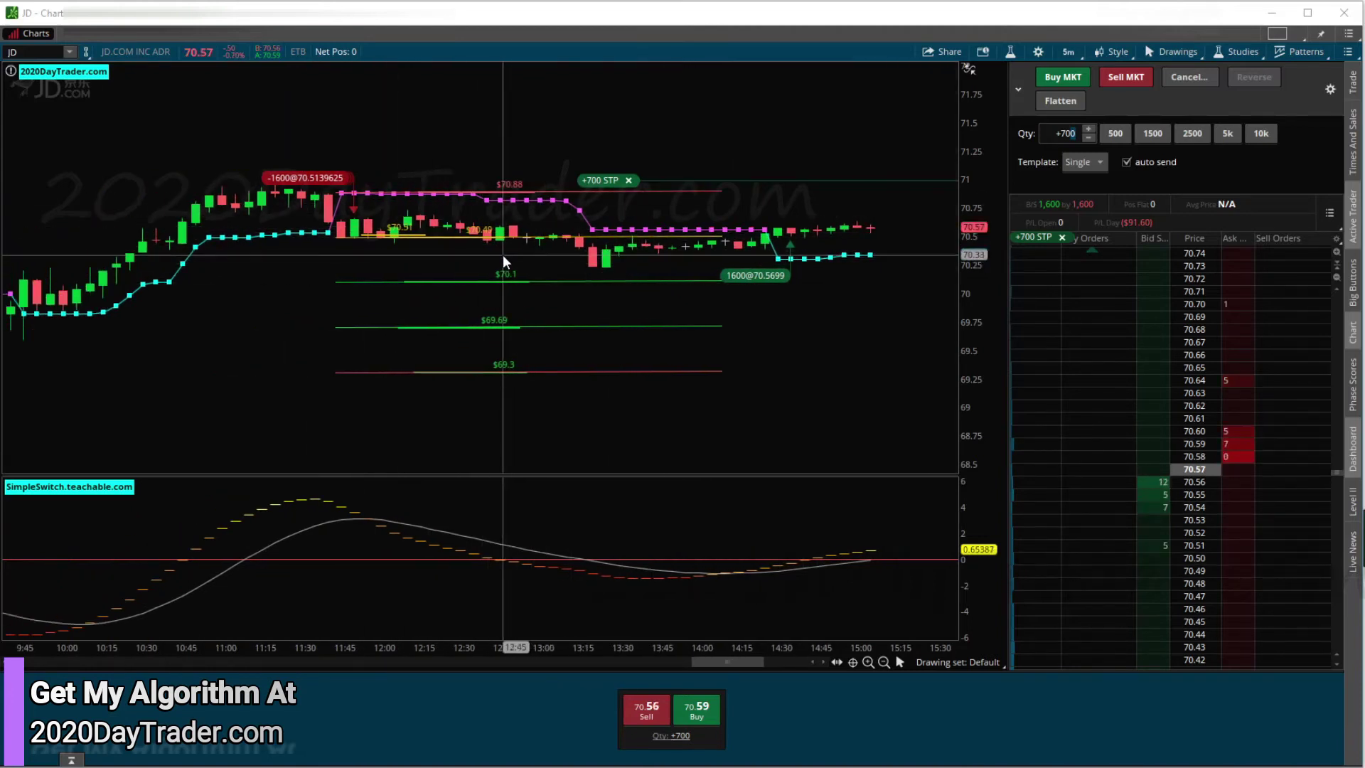
pyautogui.scroll(-2, 503, 256)
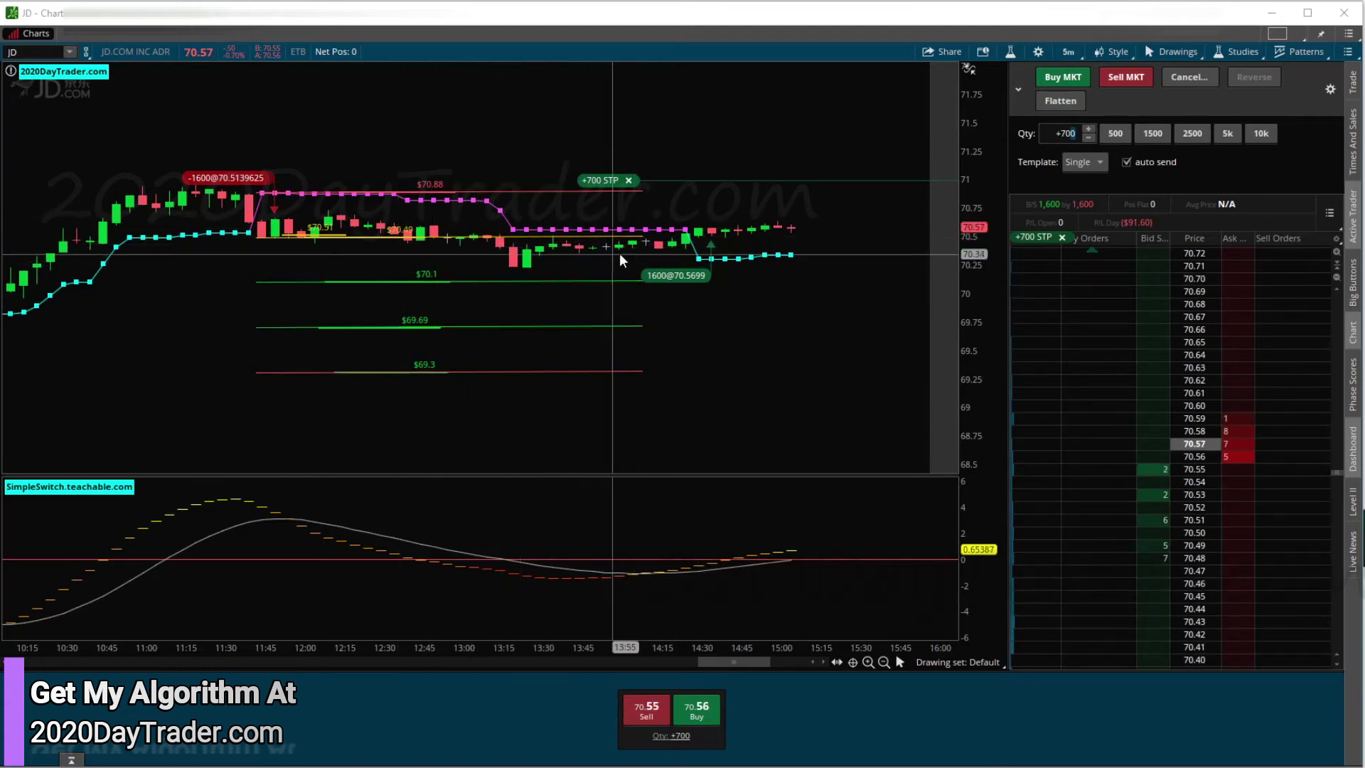
pyautogui.scroll(-3, 791, 213)
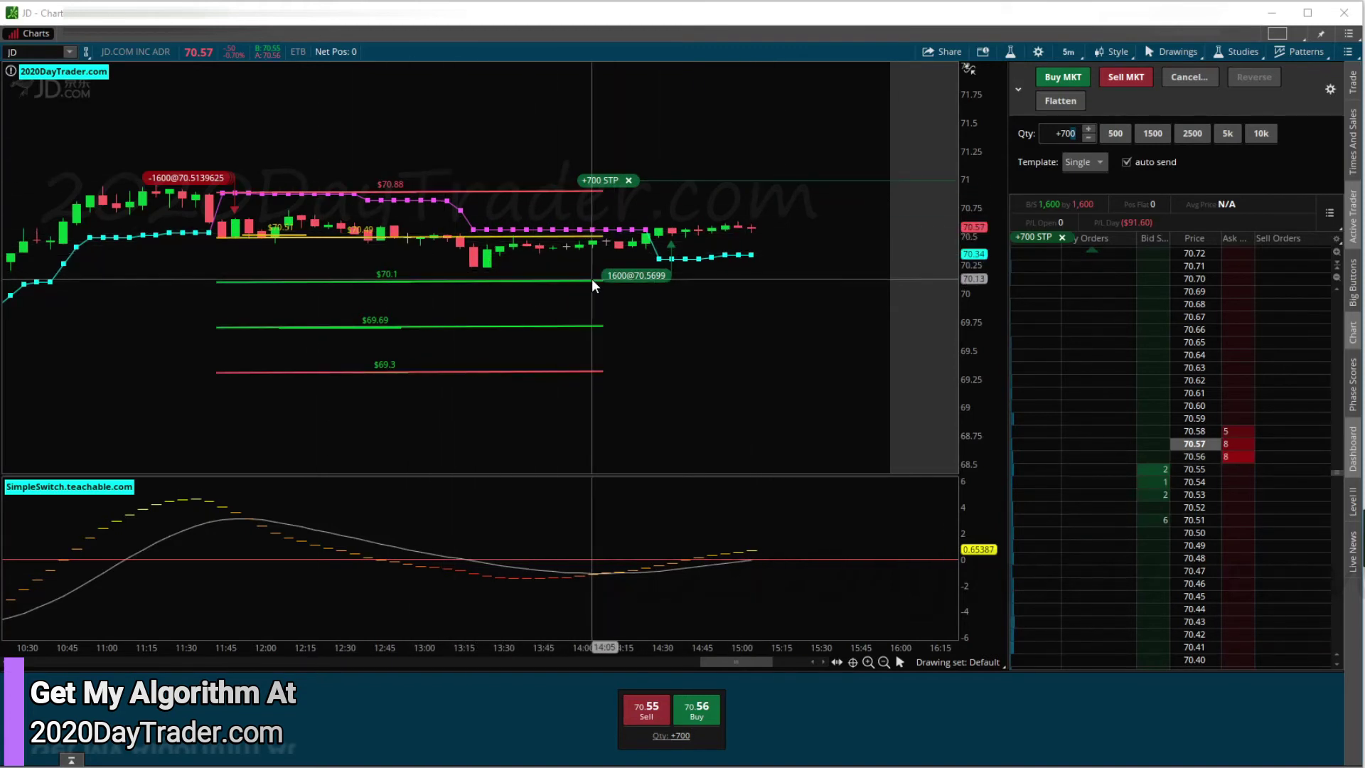
pyautogui.scroll(-1, 592, 279)
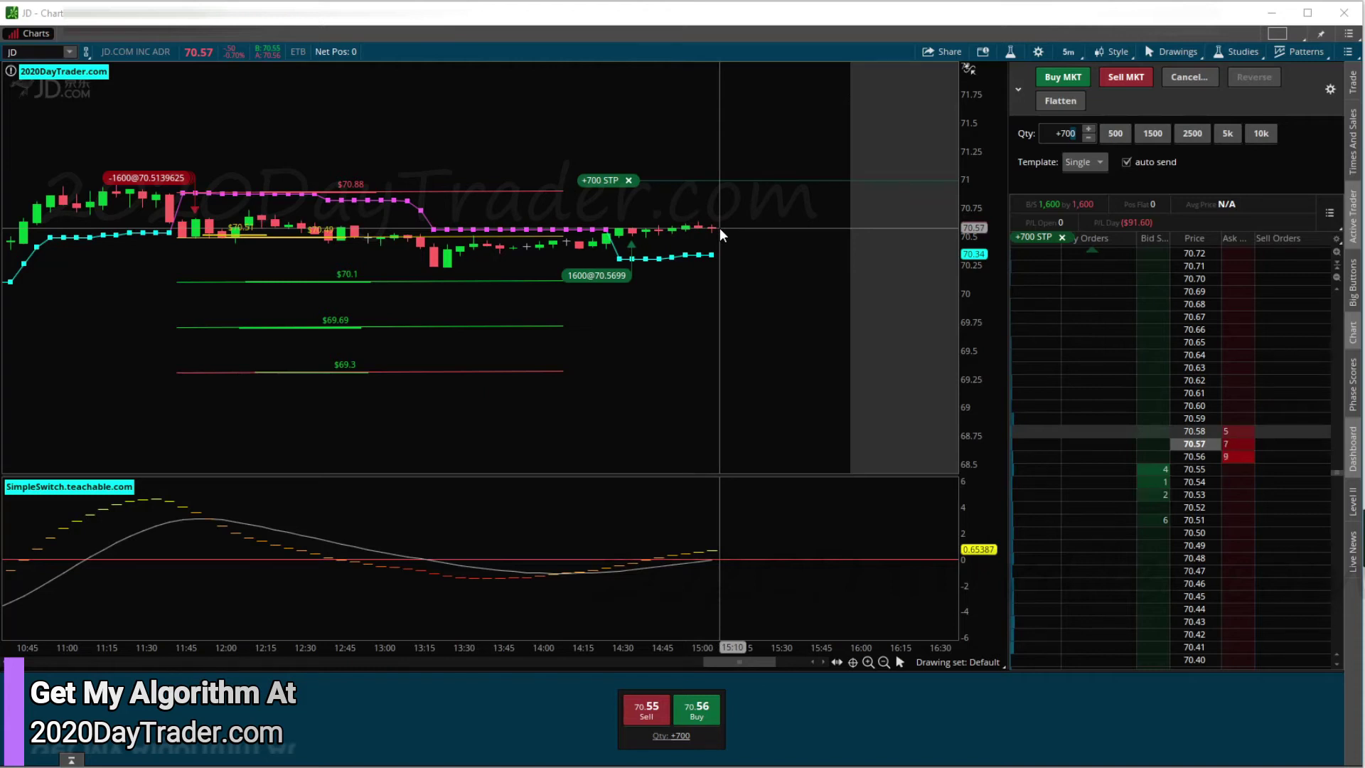
pyautogui.scroll(-3, 717, 235)
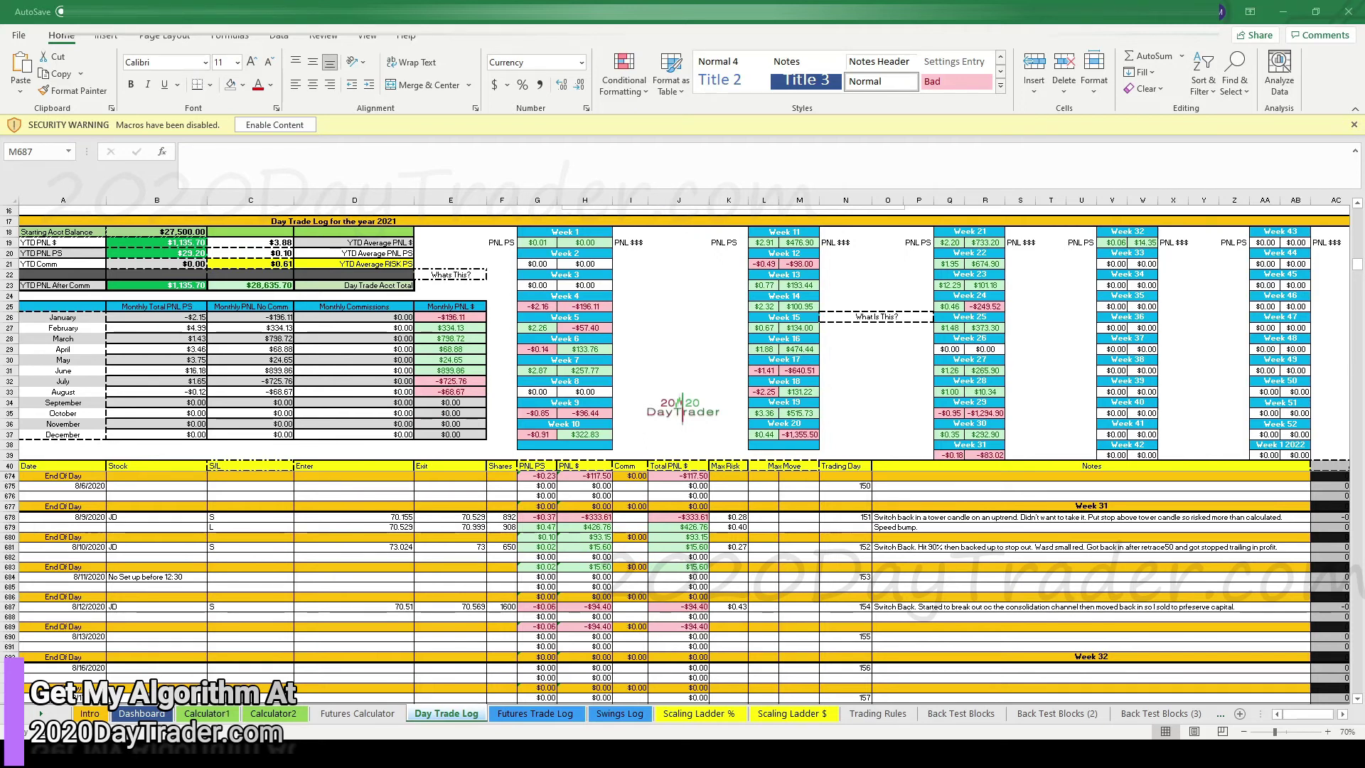
# Open the Scaling Ladder $ sheet in the Excel trading log workbook
pyautogui.click(793, 713)
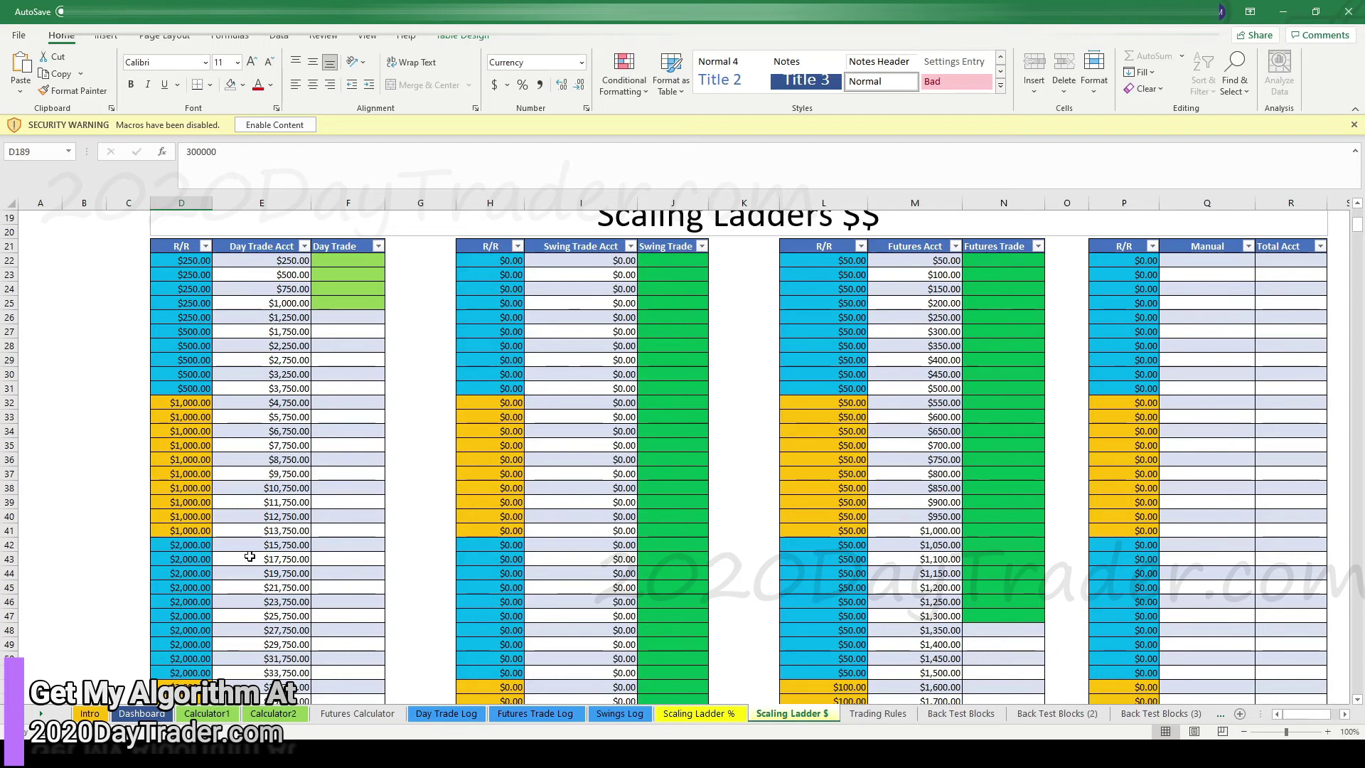
# Open the Dashboard sheet and review the daily profit and loss entries in the July and August 2021 calendars
pyautogui.click(142, 714)
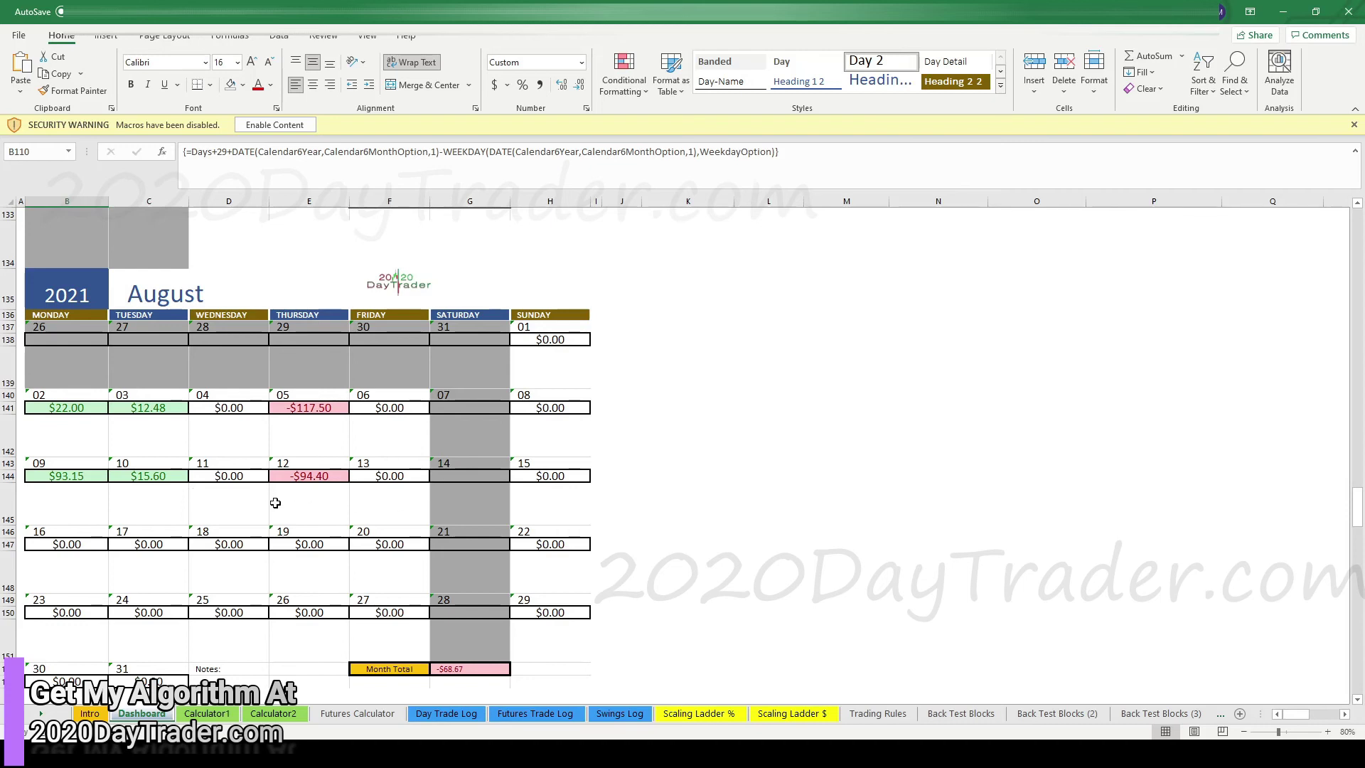
pyautogui.scroll(5, 275, 503)
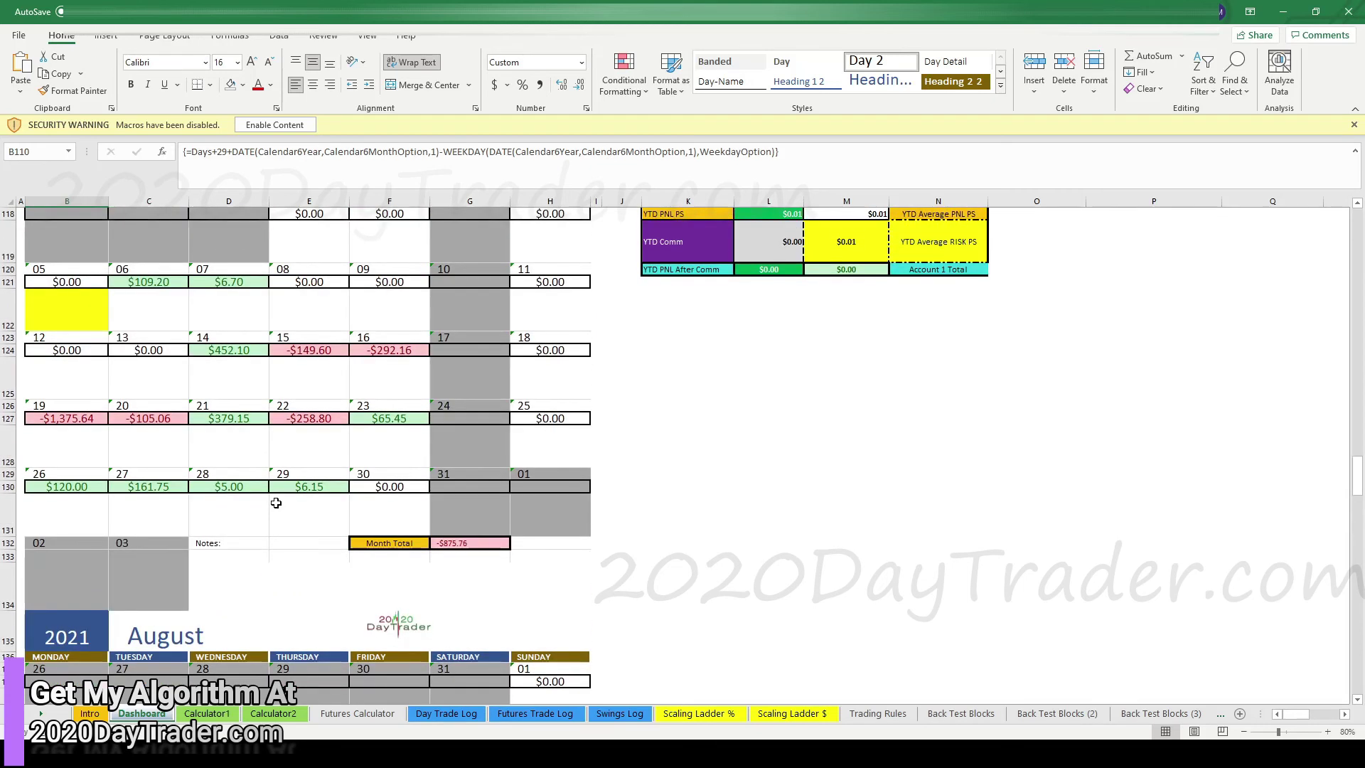
pyautogui.scroll(-5, 276, 502)
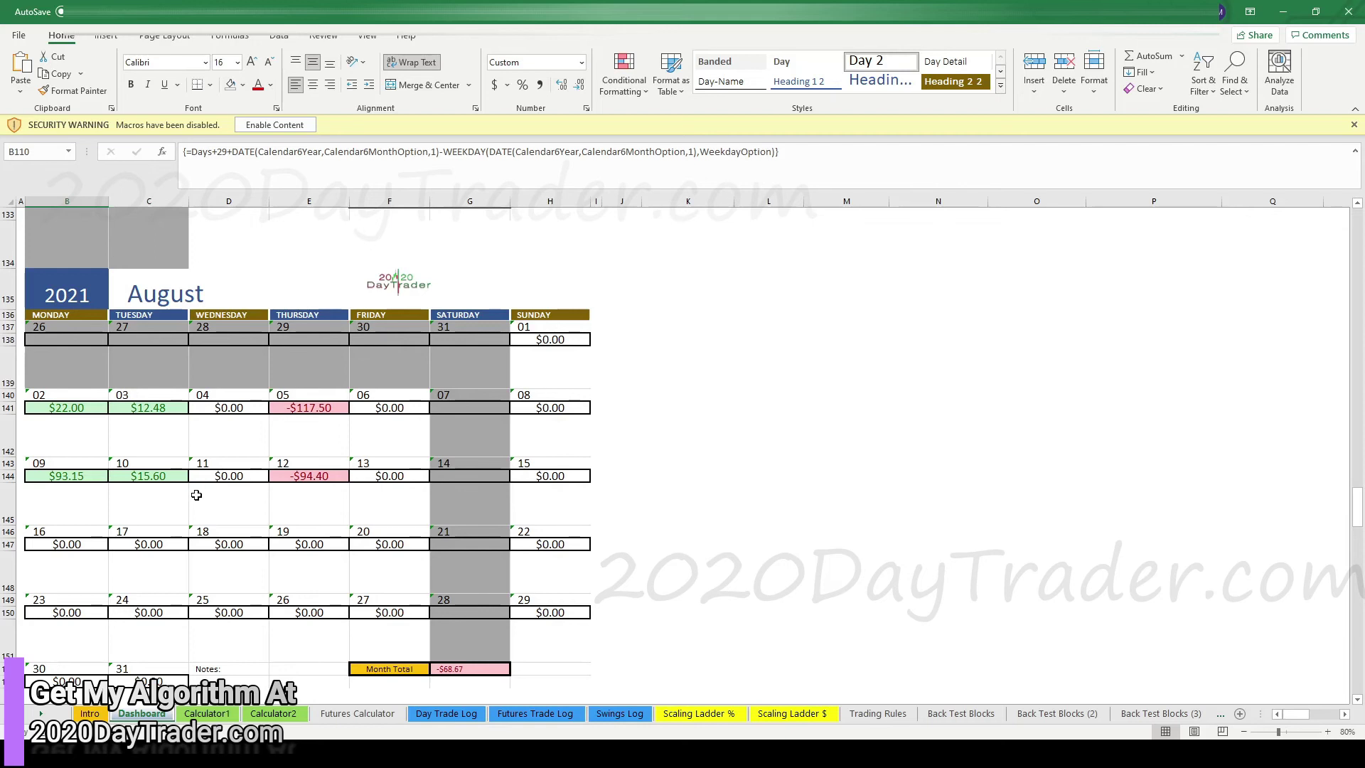
pyautogui.scroll(1, 196, 495)
pyautogui.scroll(-1, 199, 491)
pyautogui.scroll(-5, 183, 478)
pyautogui.scroll(6, 183, 478)
pyautogui.scroll(-1, 184, 487)
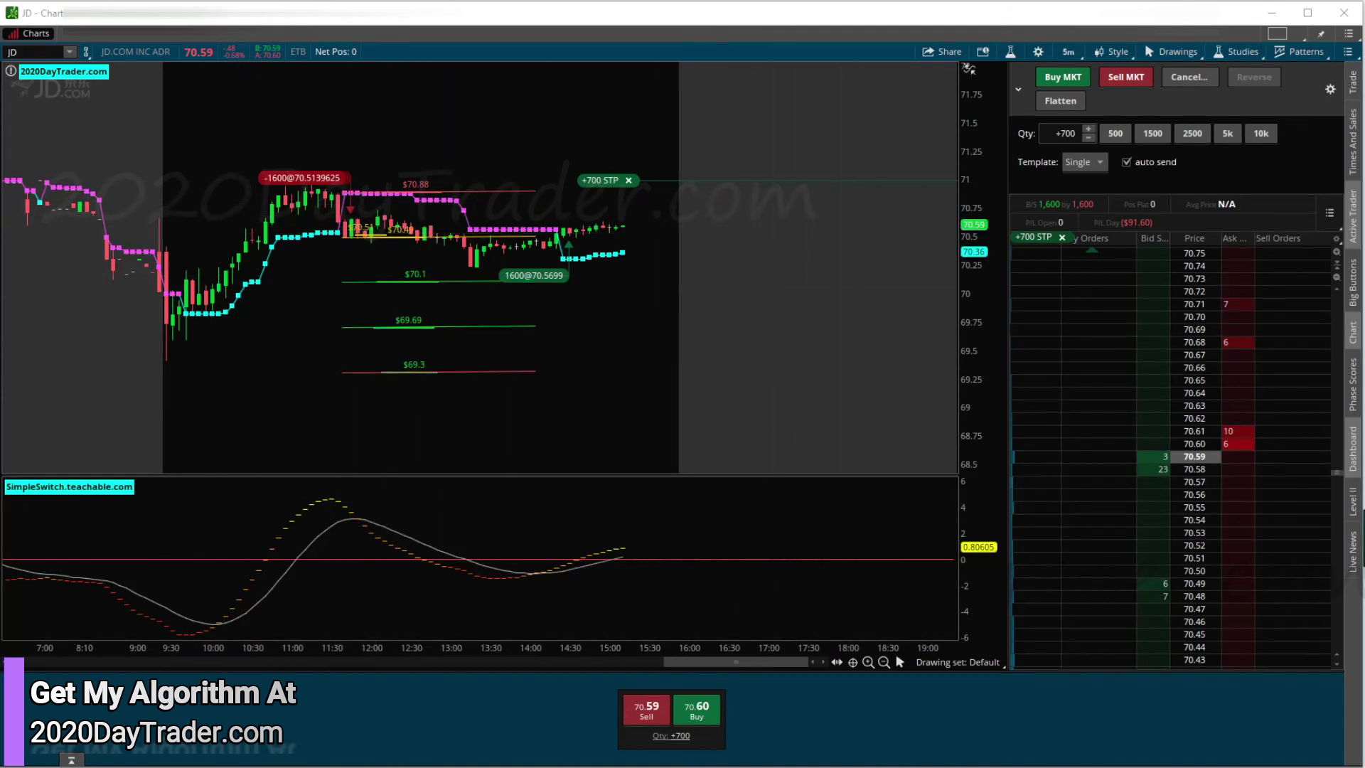
# Return to the JD five-minute chart and examine the earlier session's 650- and 1300-share trades against their target levels
pyautogui.scroll(10, 290, 463)
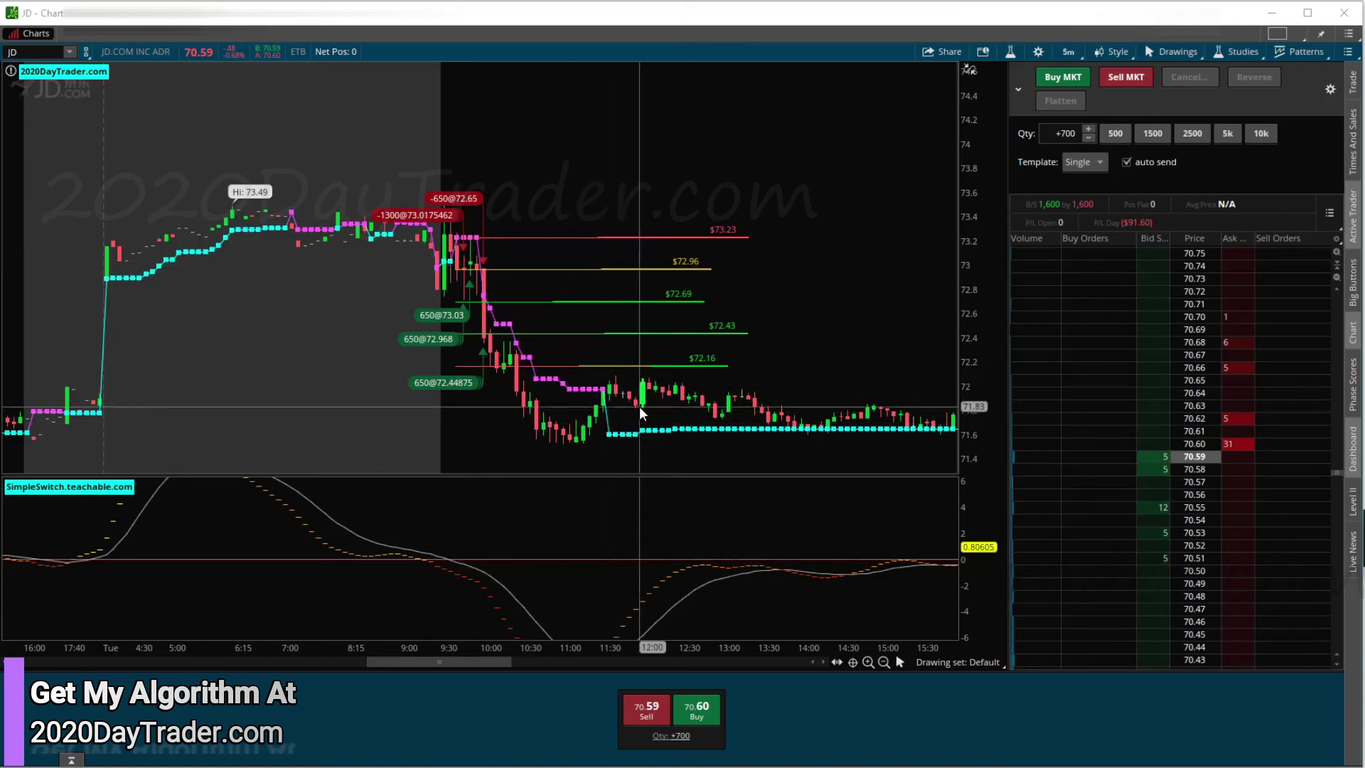
pyautogui.scroll(-2, 633, 409)
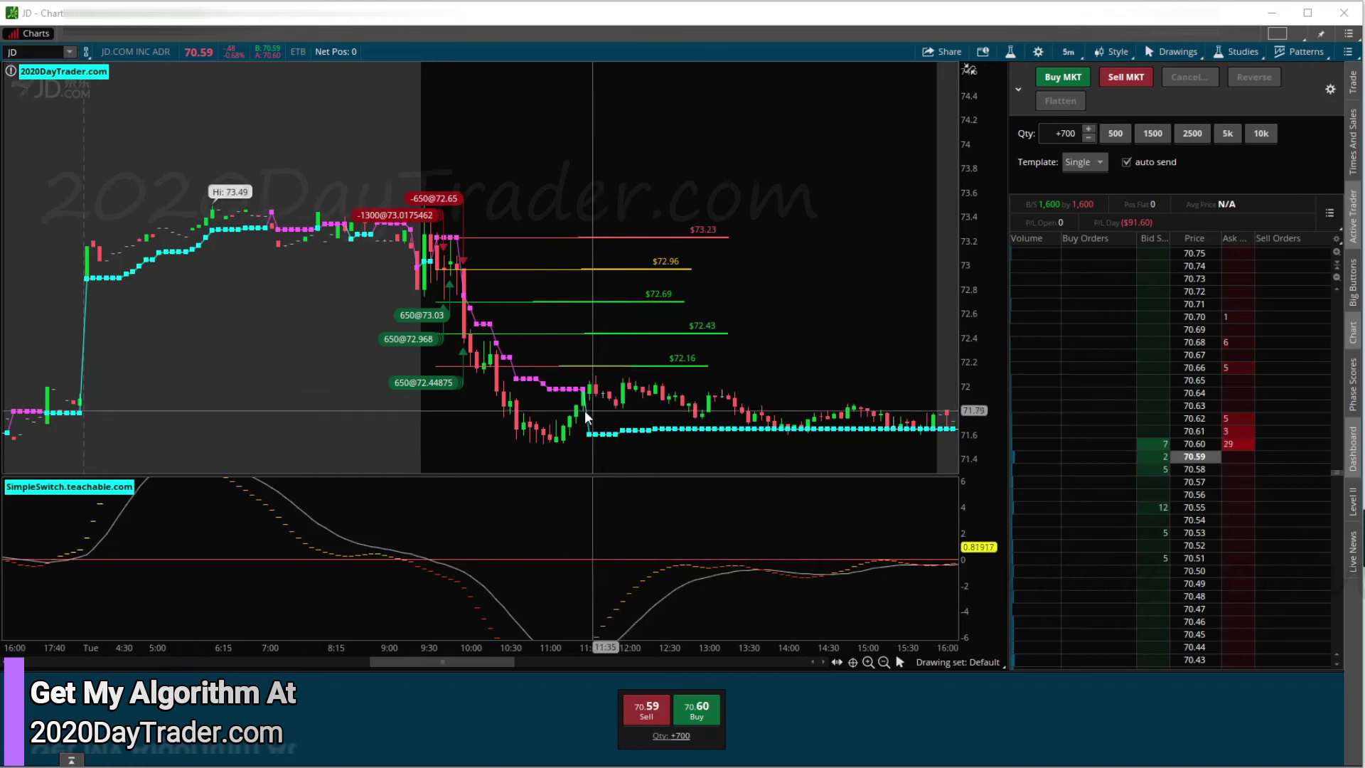